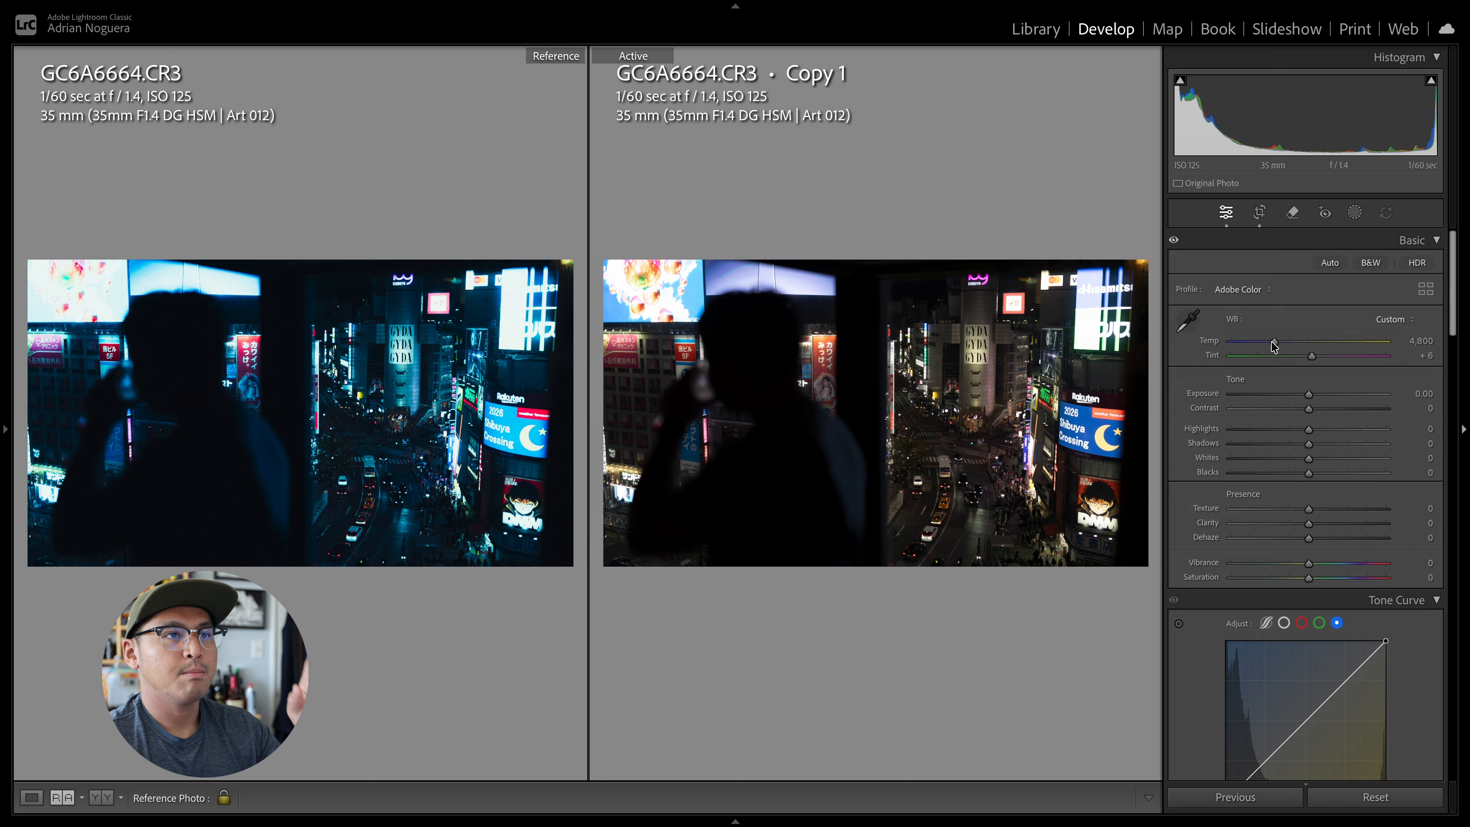
# Step: Look through the Basic, Tone Curve, Calibration, Color Mixer and Color Grading settings of the active photo
pyautogui.scroll(-3, 1303, 411)
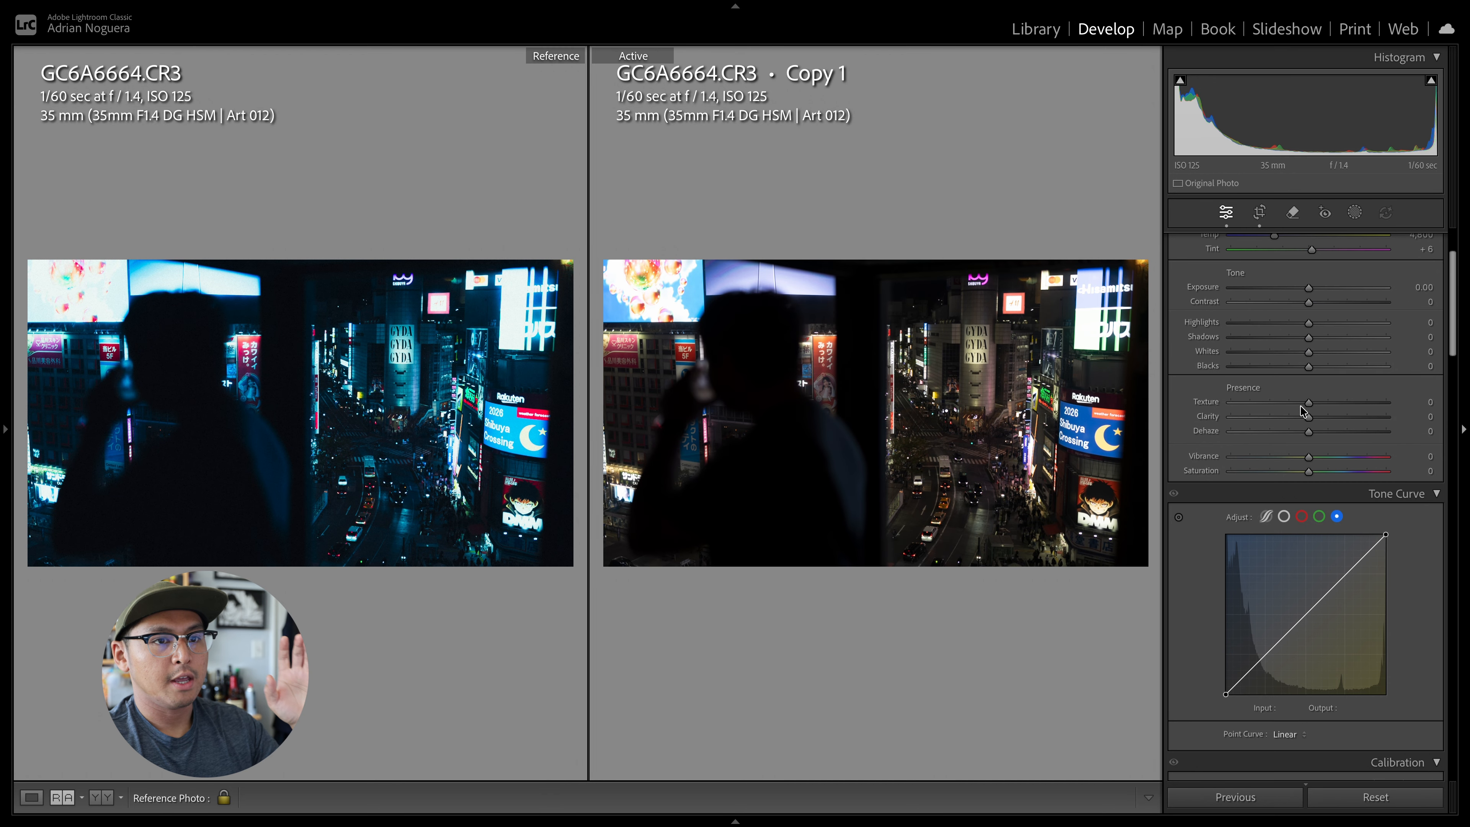
pyautogui.scroll(-2, 1338, 539)
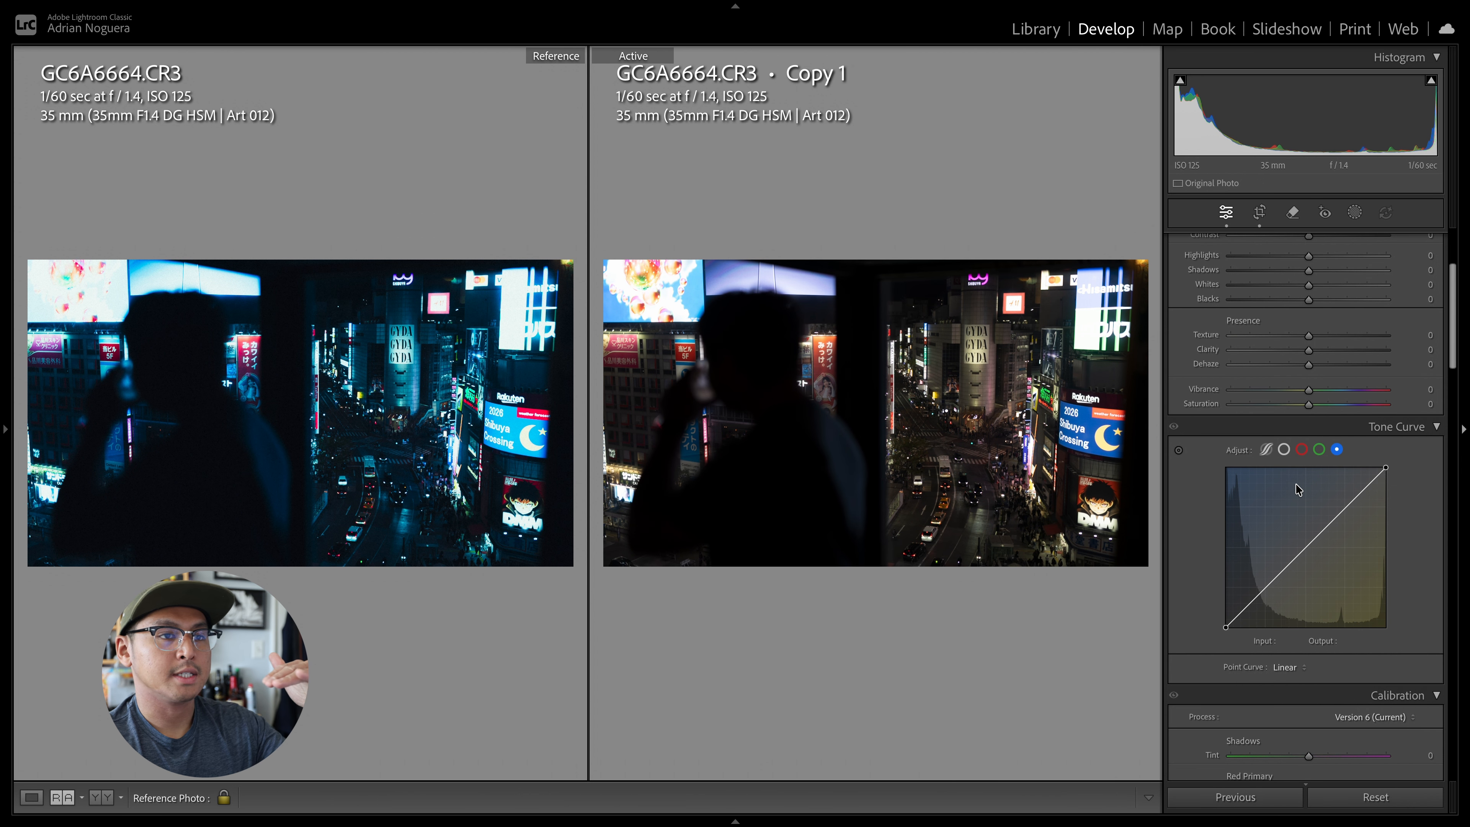
pyautogui.scroll(-6, 1298, 489)
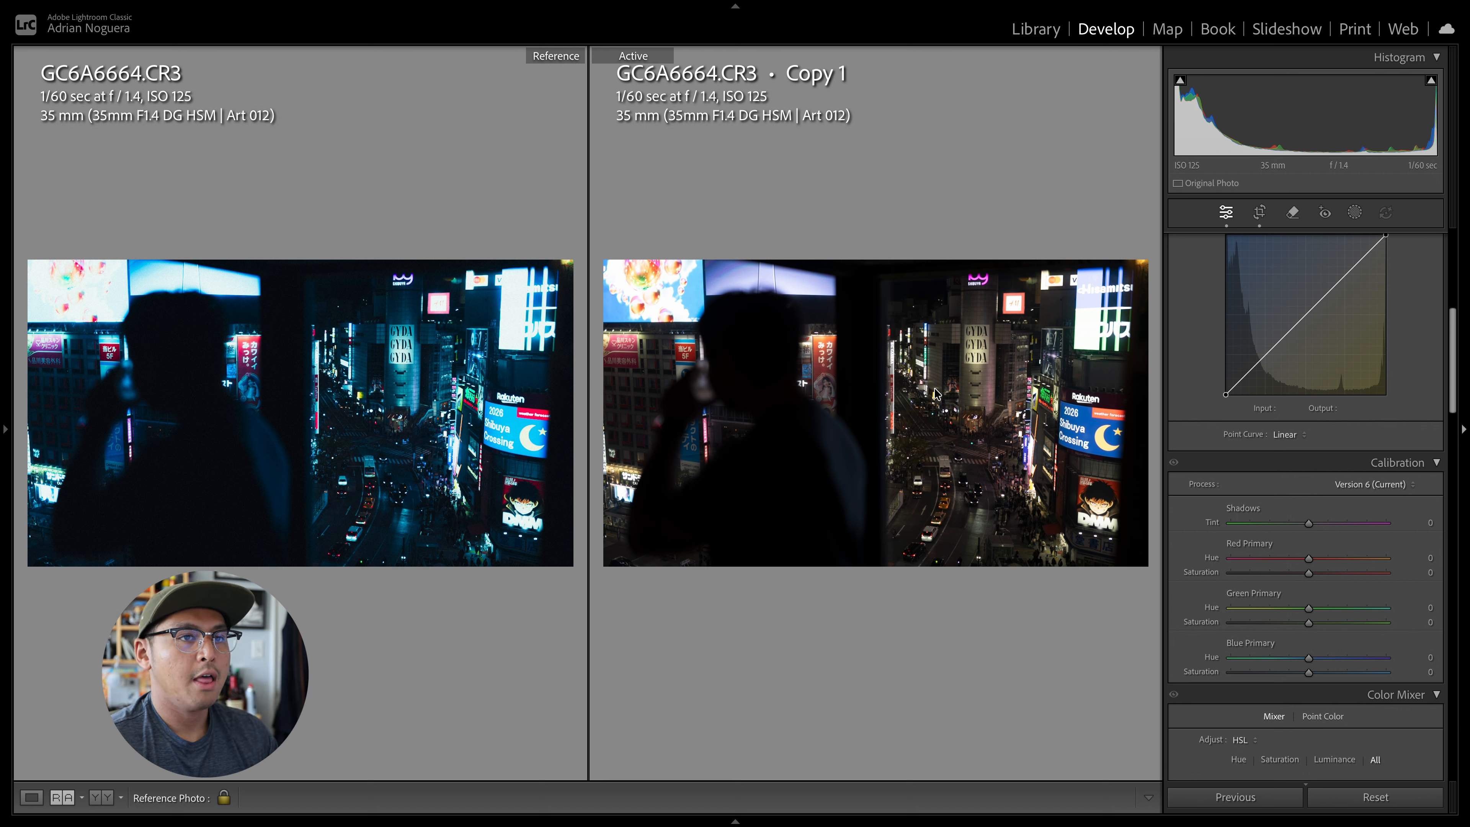
pyautogui.scroll(-3, 1307, 489)
pyautogui.scroll(8, 1307, 489)
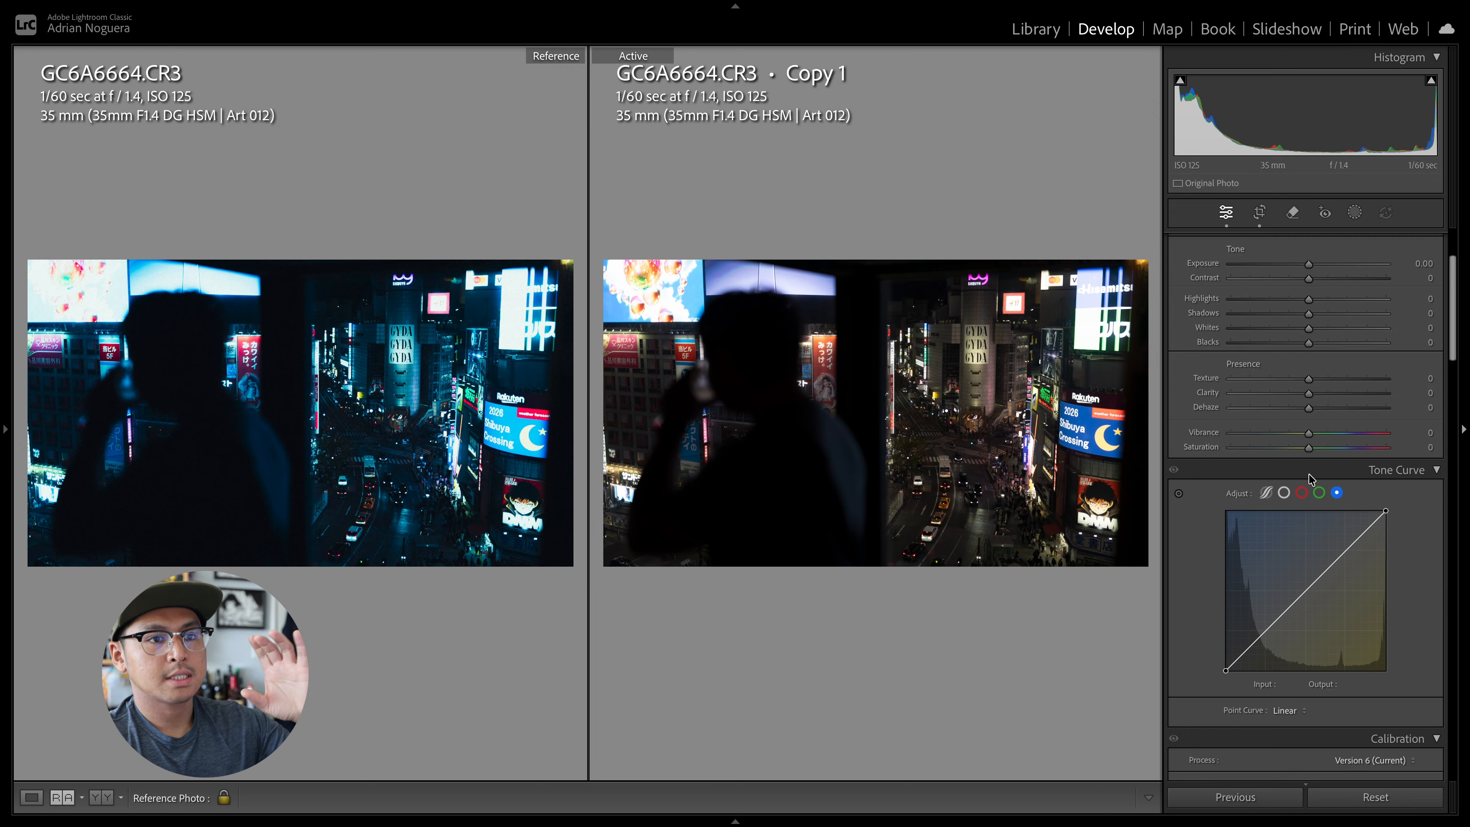
pyautogui.scroll(-3, 1310, 474)
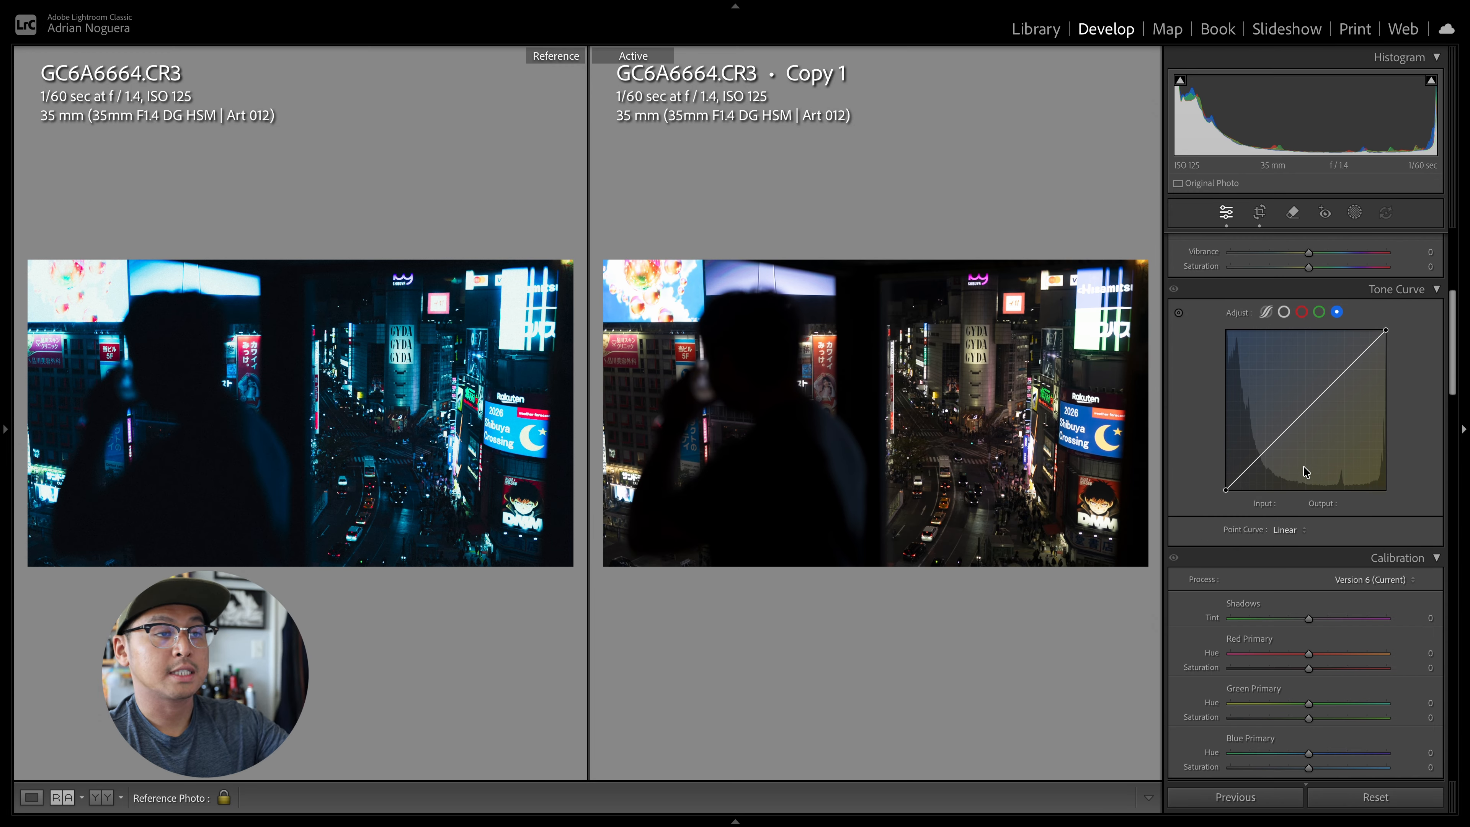
pyautogui.scroll(-7, 1303, 465)
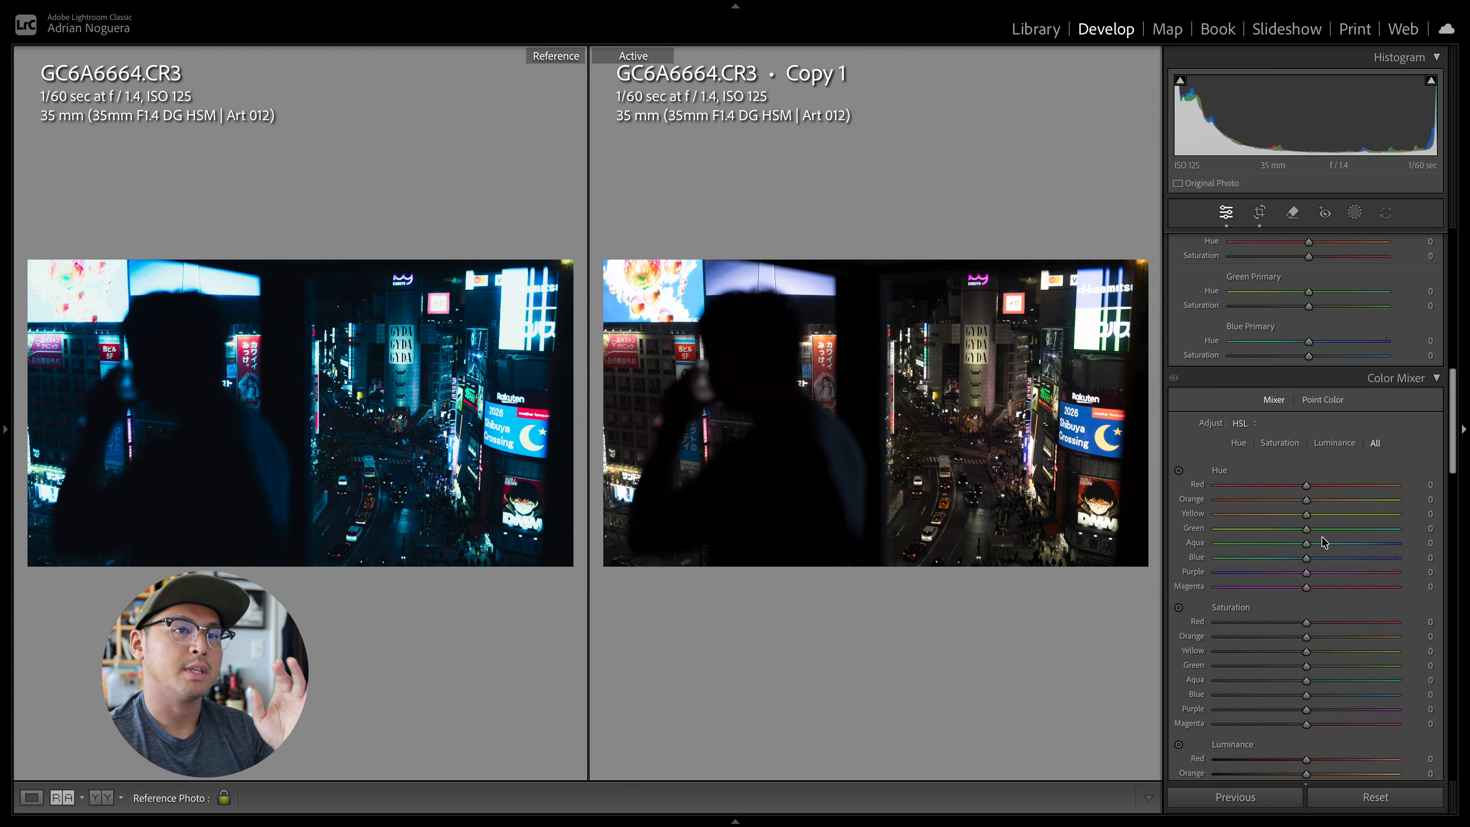
pyautogui.scroll(-3, 1328, 534)
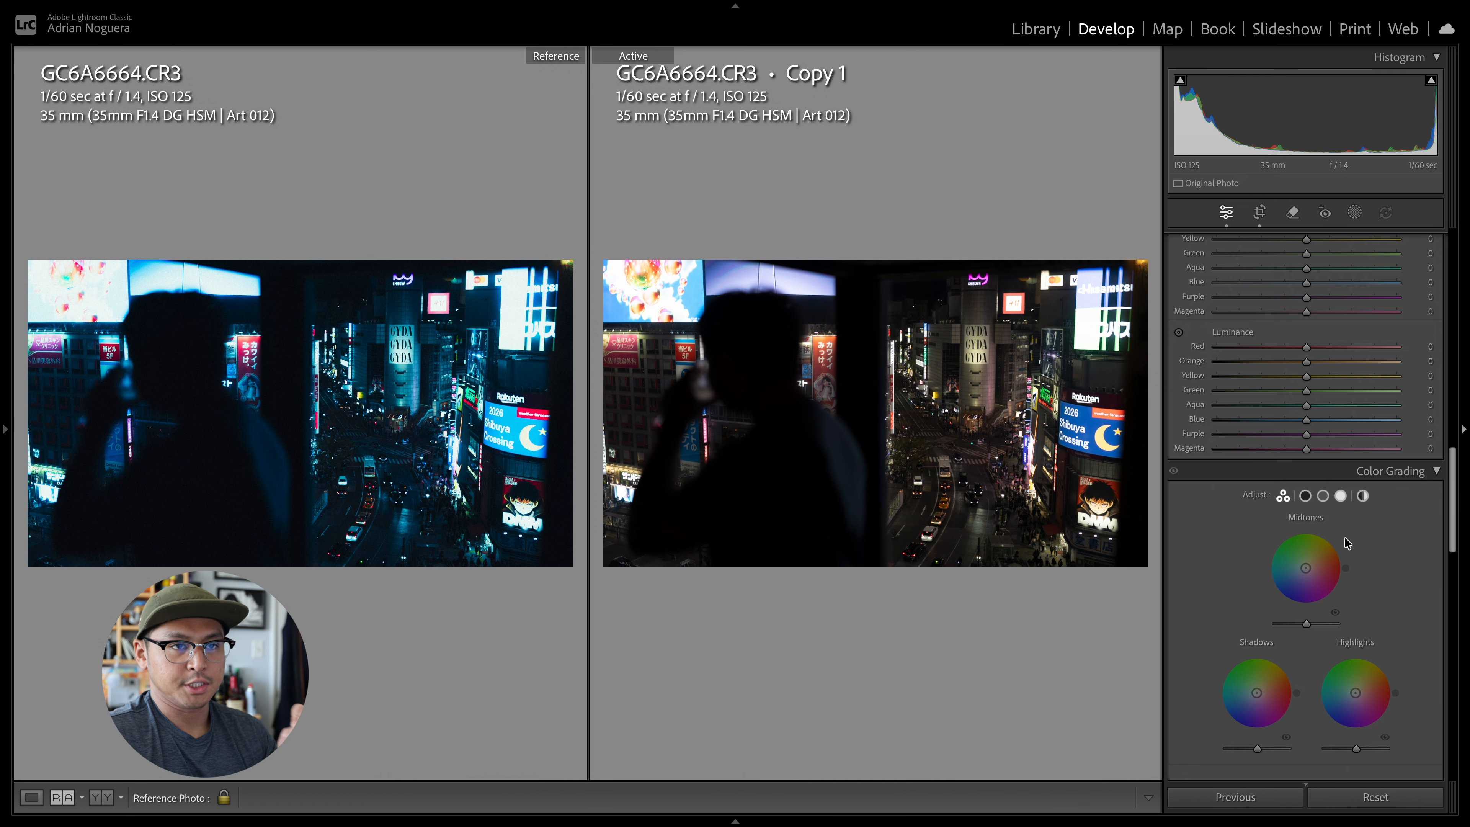
pyautogui.scroll(10, 1346, 545)
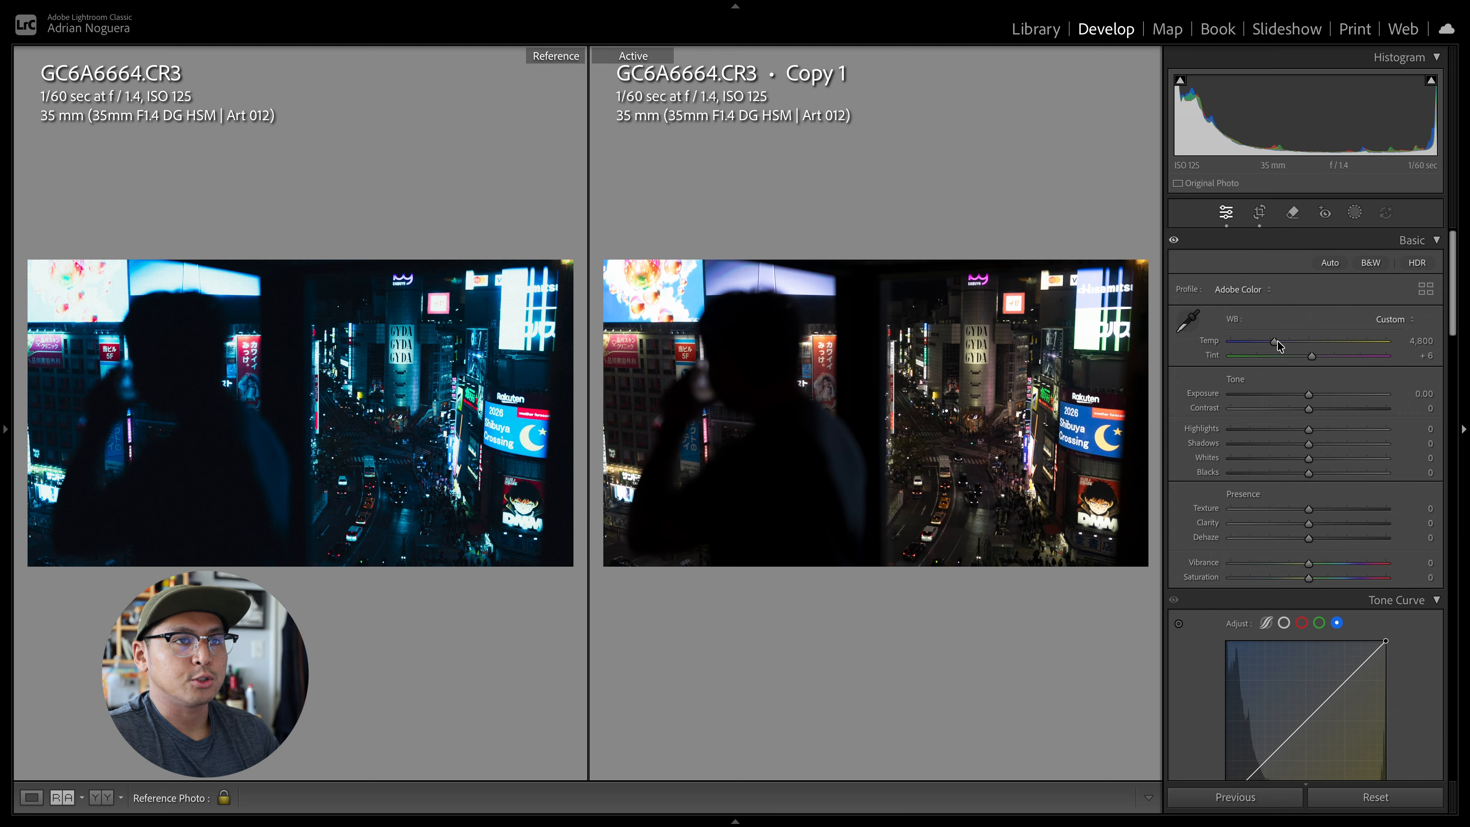
# Step: Cool the active photo's white balance to a temperature of 3,000 and shift the tint to -8
pyautogui.moveTo(1277, 346); pyautogui.dragTo(1247, 346)
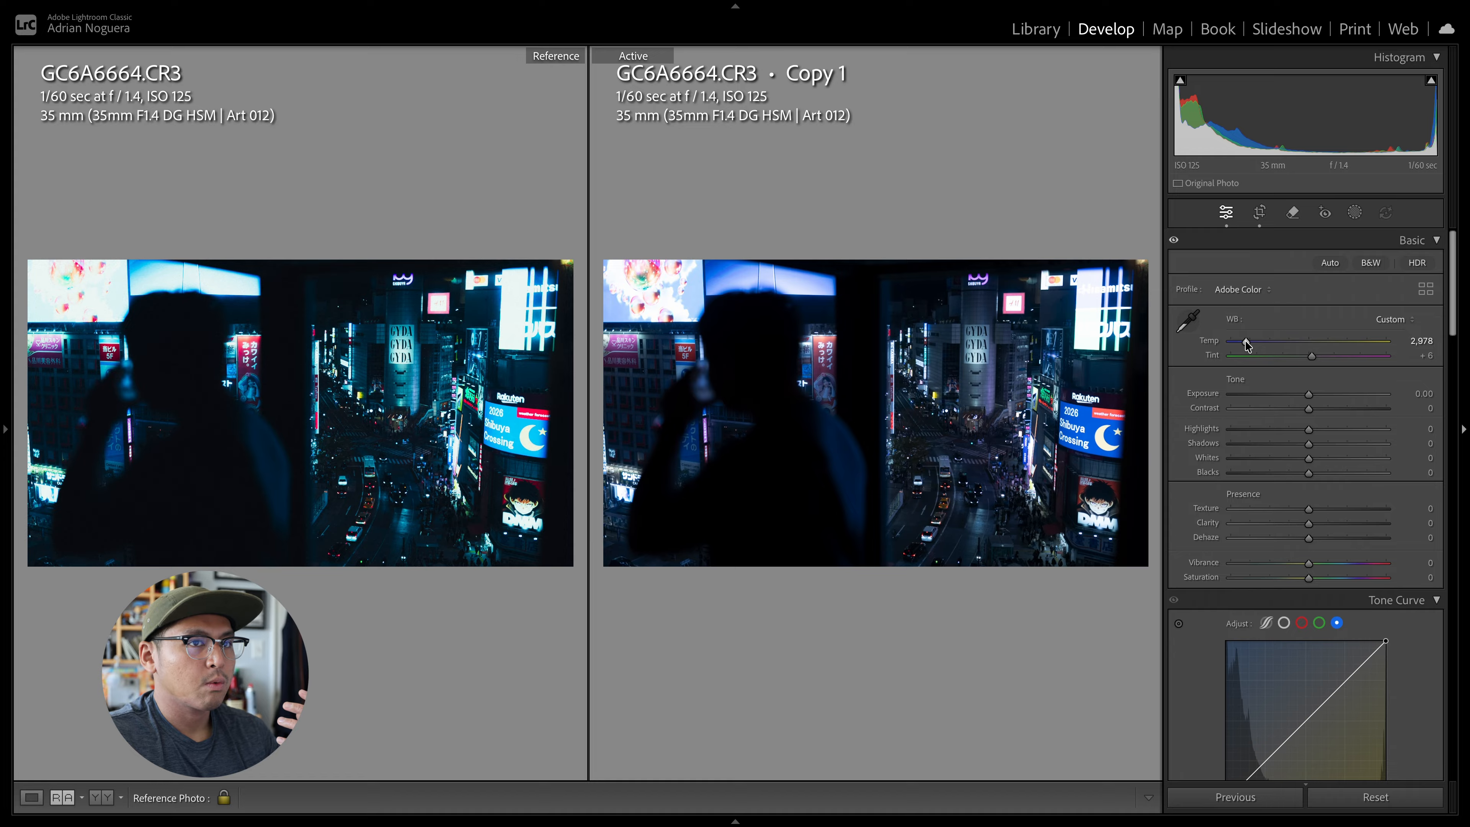
pyautogui.click(1433, 340)
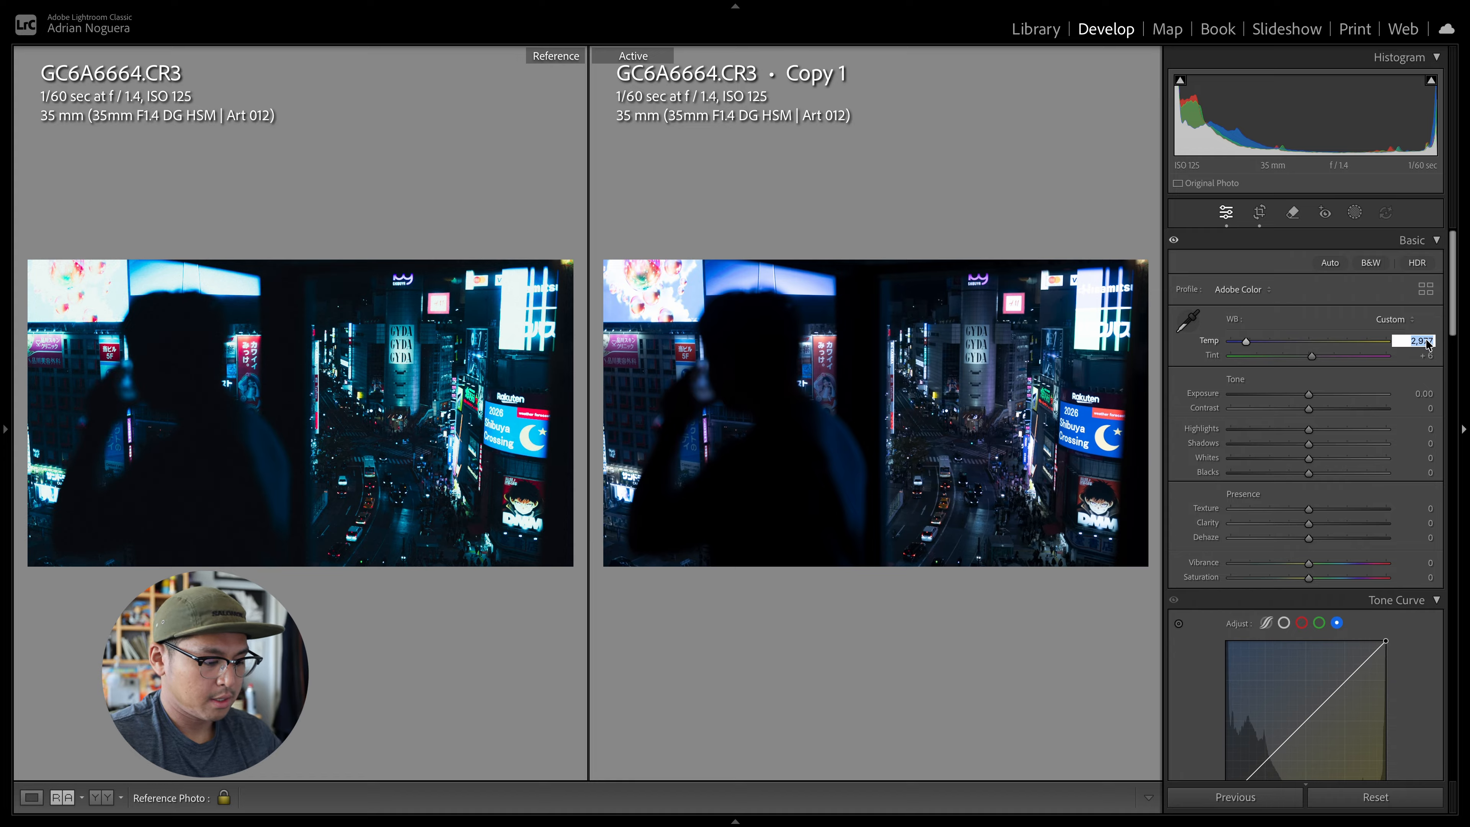
pyautogui.write('3000')
pyautogui.press('Return')
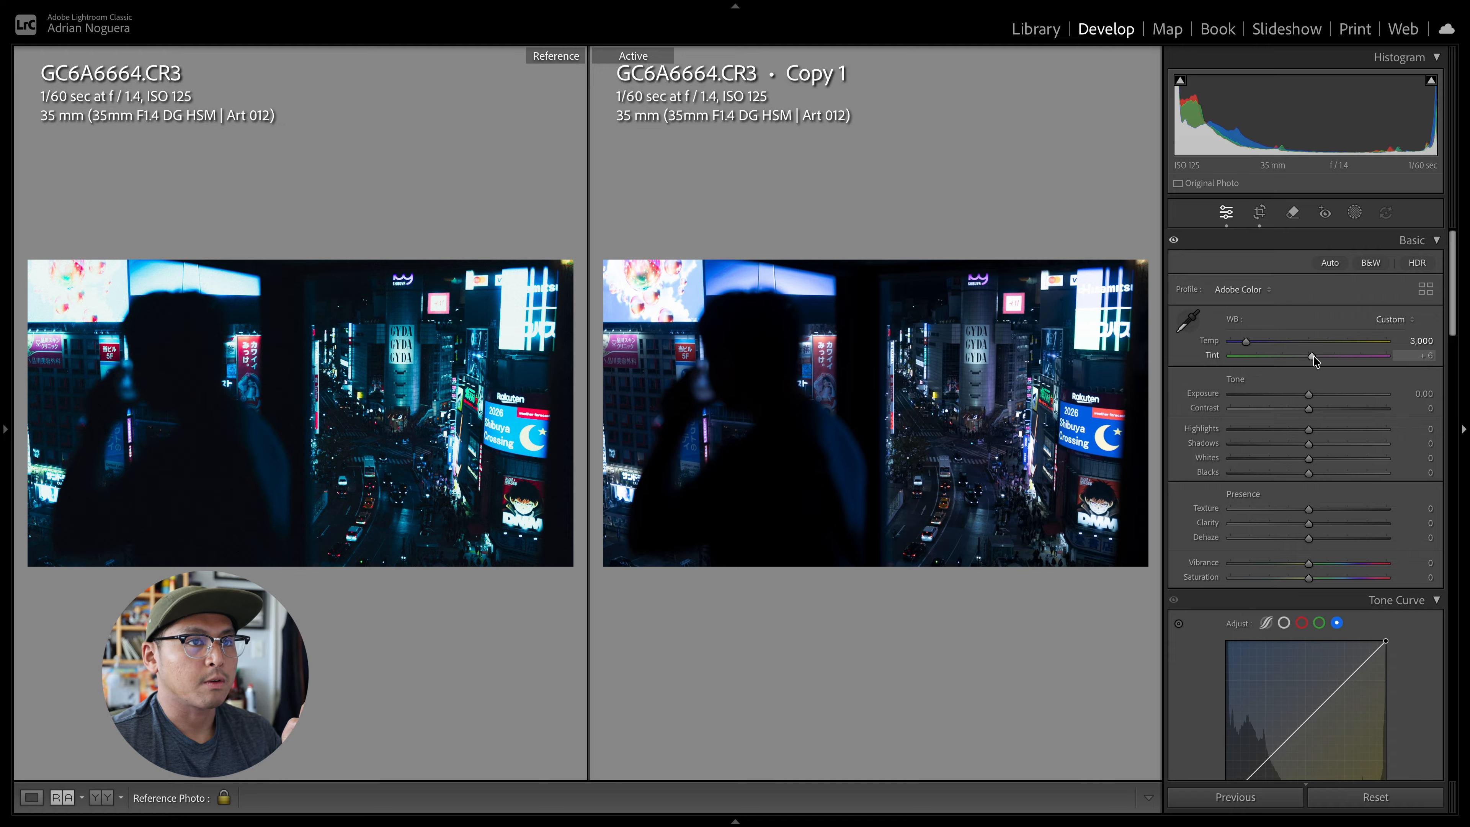
pyautogui.moveTo(1312, 360); pyautogui.dragTo(1307, 360)
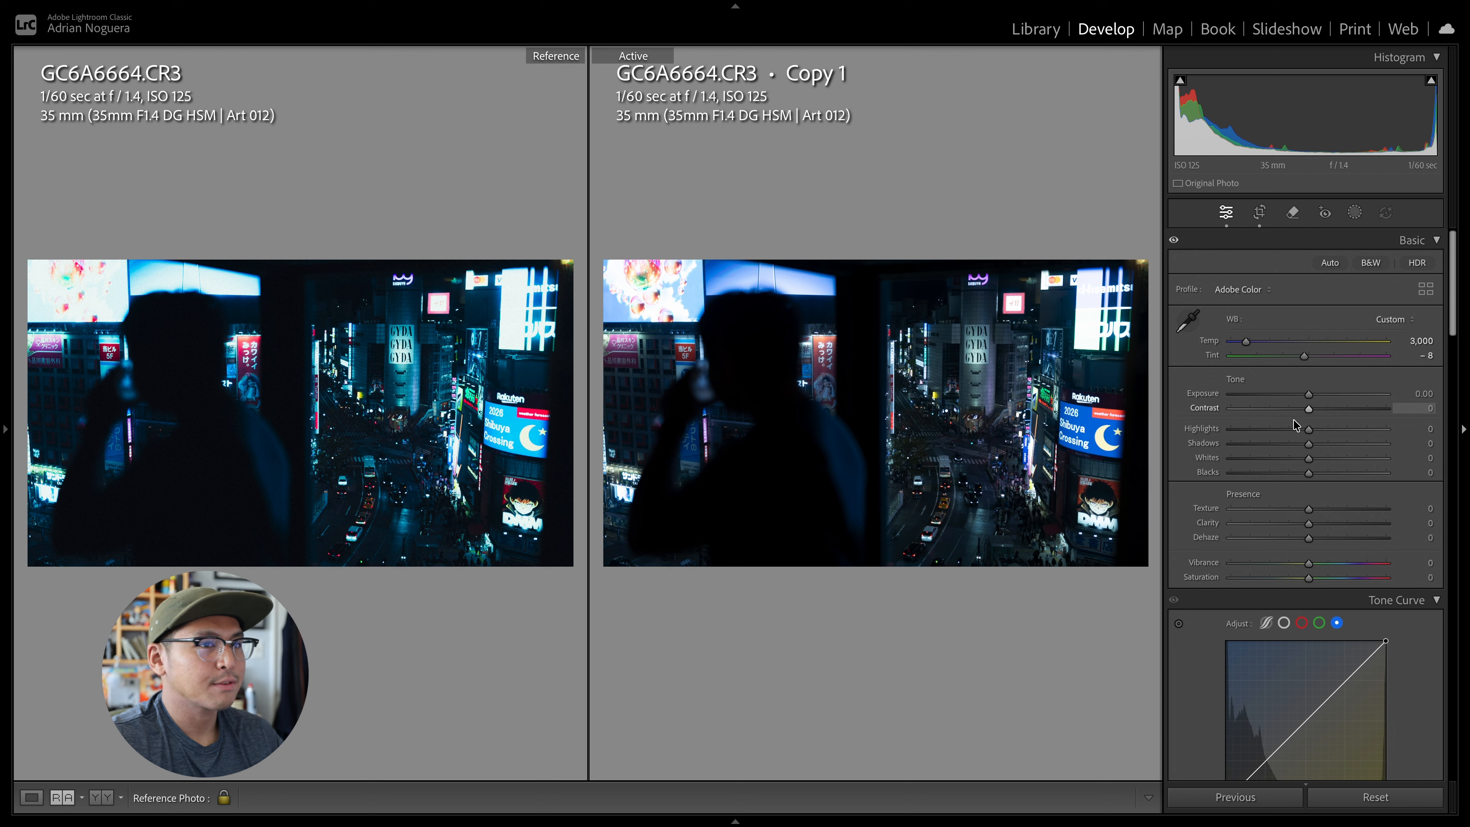
# Step: Raise the active photo's Highlights to +15 and Whites to +10
pyautogui.moveTo(1310, 432); pyautogui.dragTo(1319, 432)
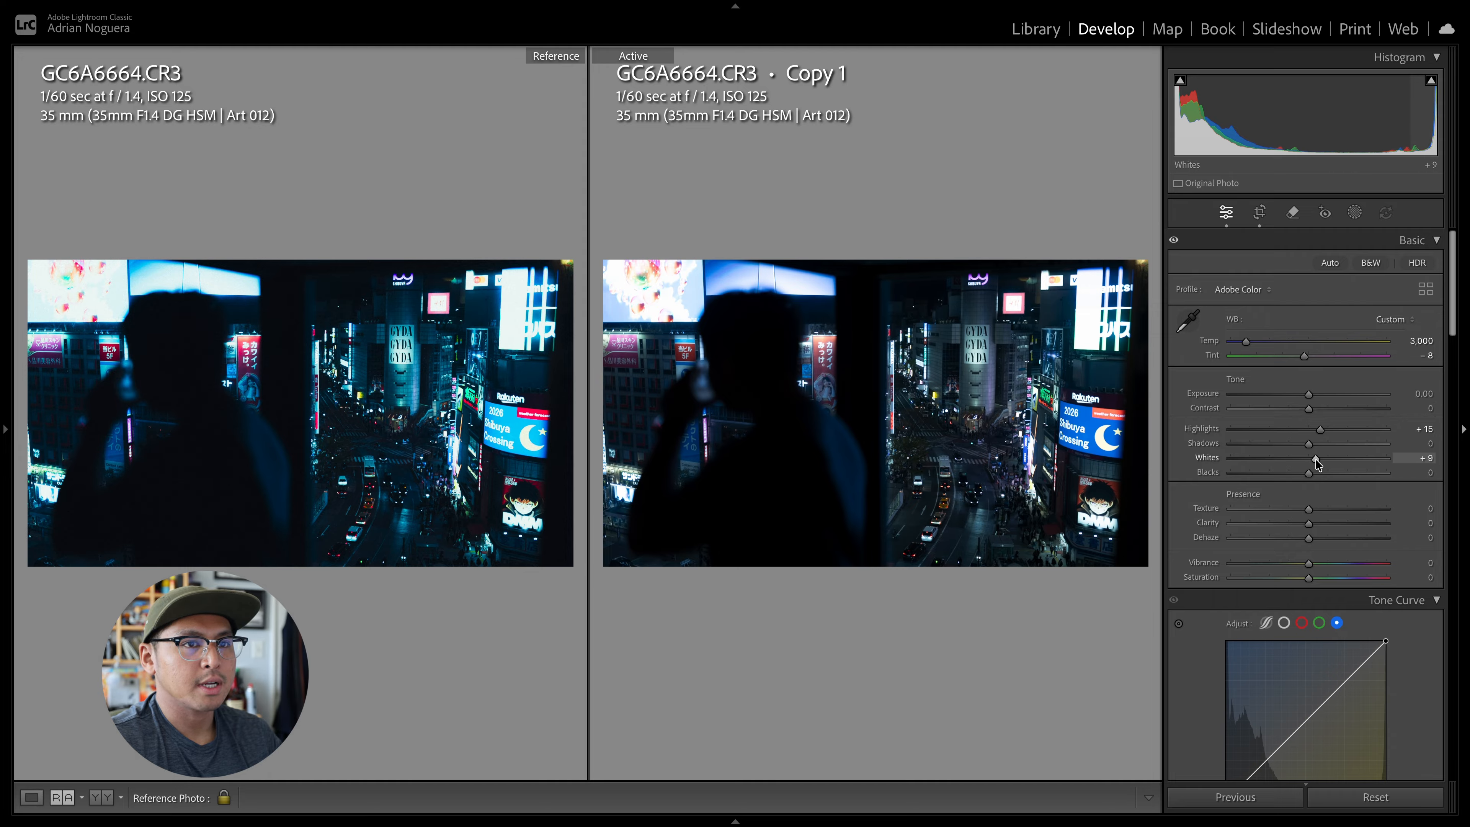
pyautogui.moveTo(1310, 457); pyautogui.dragTo(1318, 463)
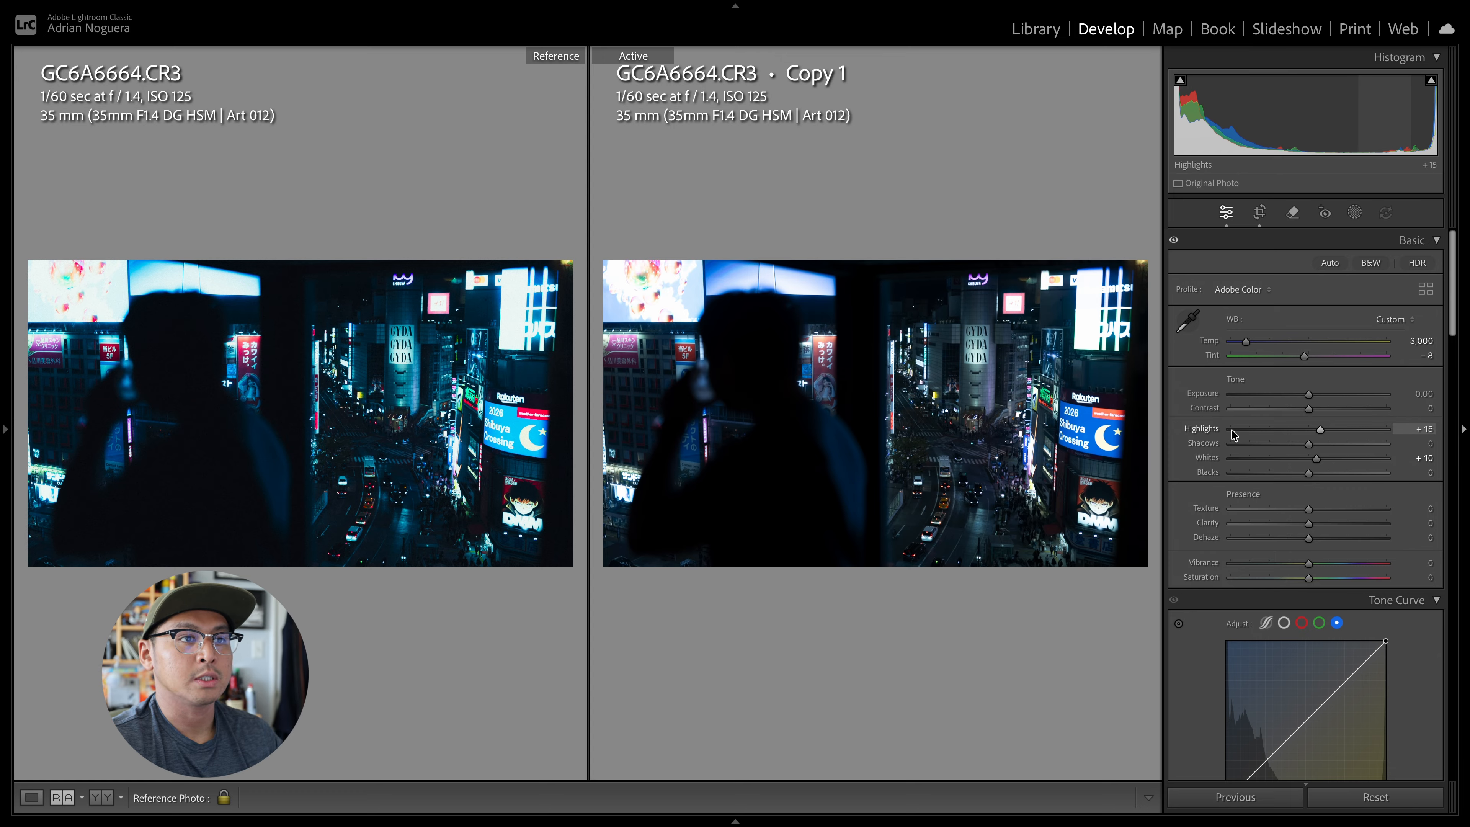
# Step: Shape the RGB point curve into a gentle S with lifted blacks, raised lights and the white point at output 249
pyautogui.scroll(-2, 1245, 452)
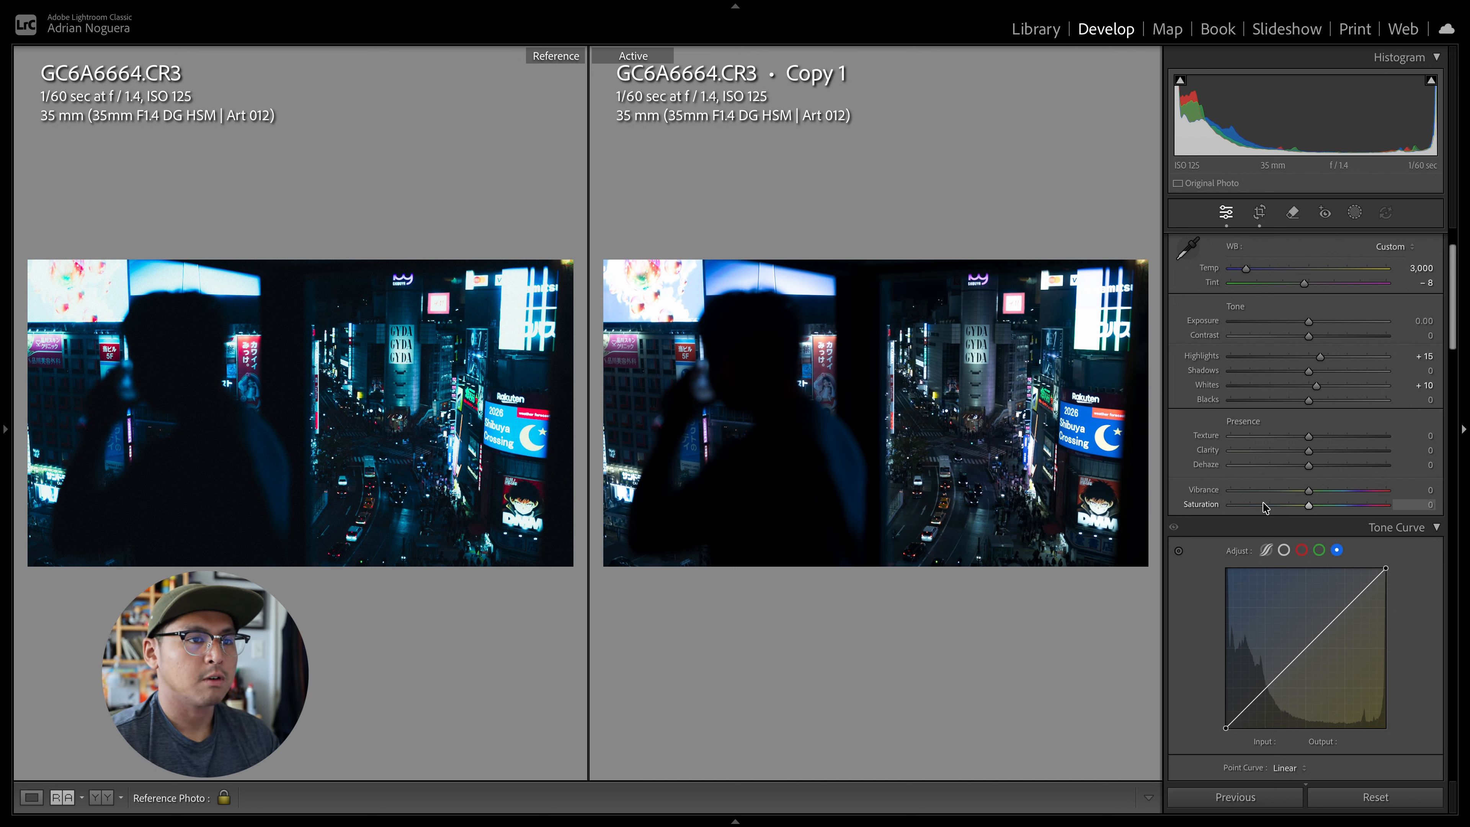
pyautogui.scroll(-3, 1267, 499)
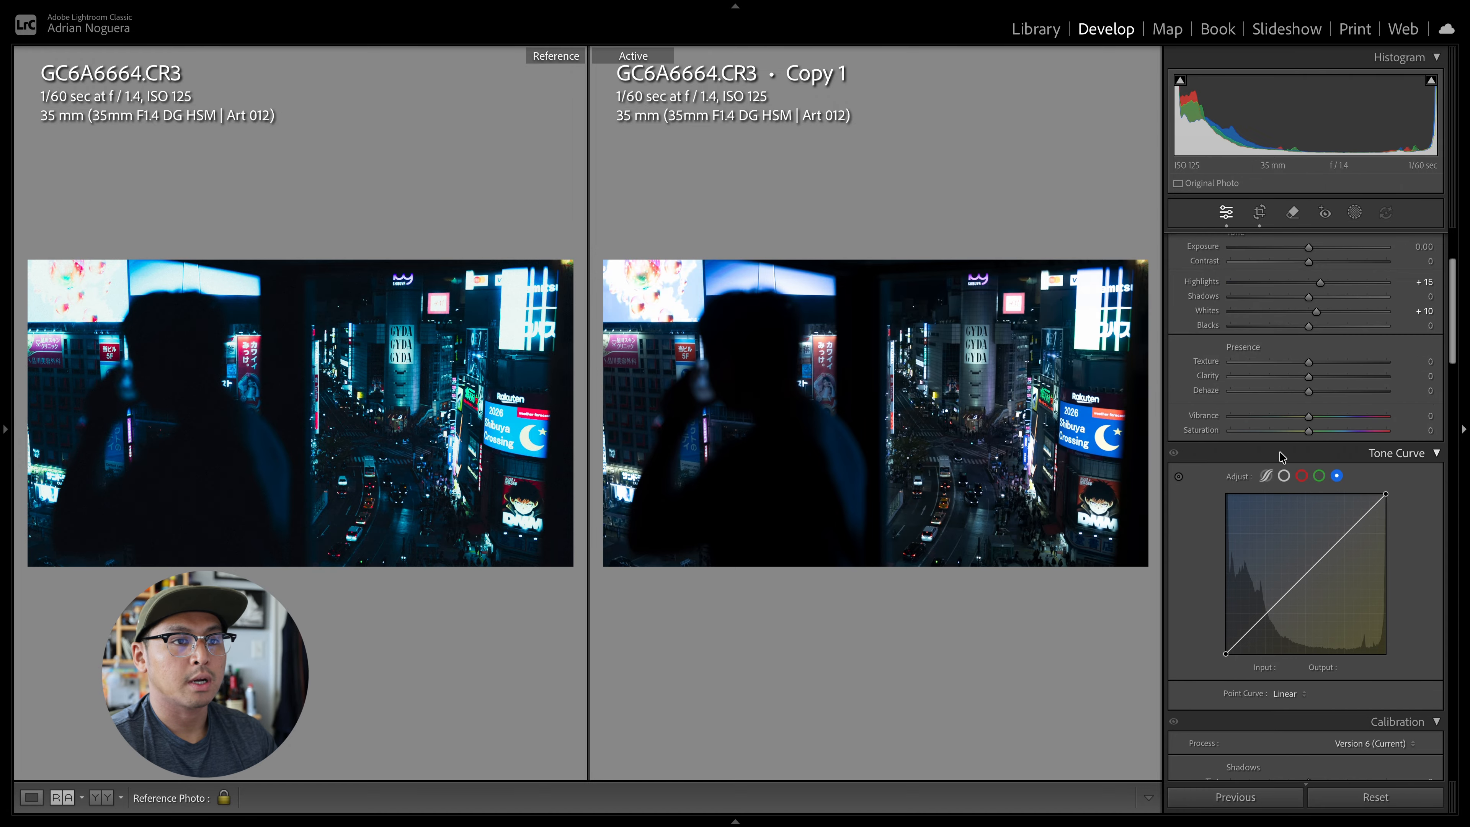
pyautogui.click(1284, 477)
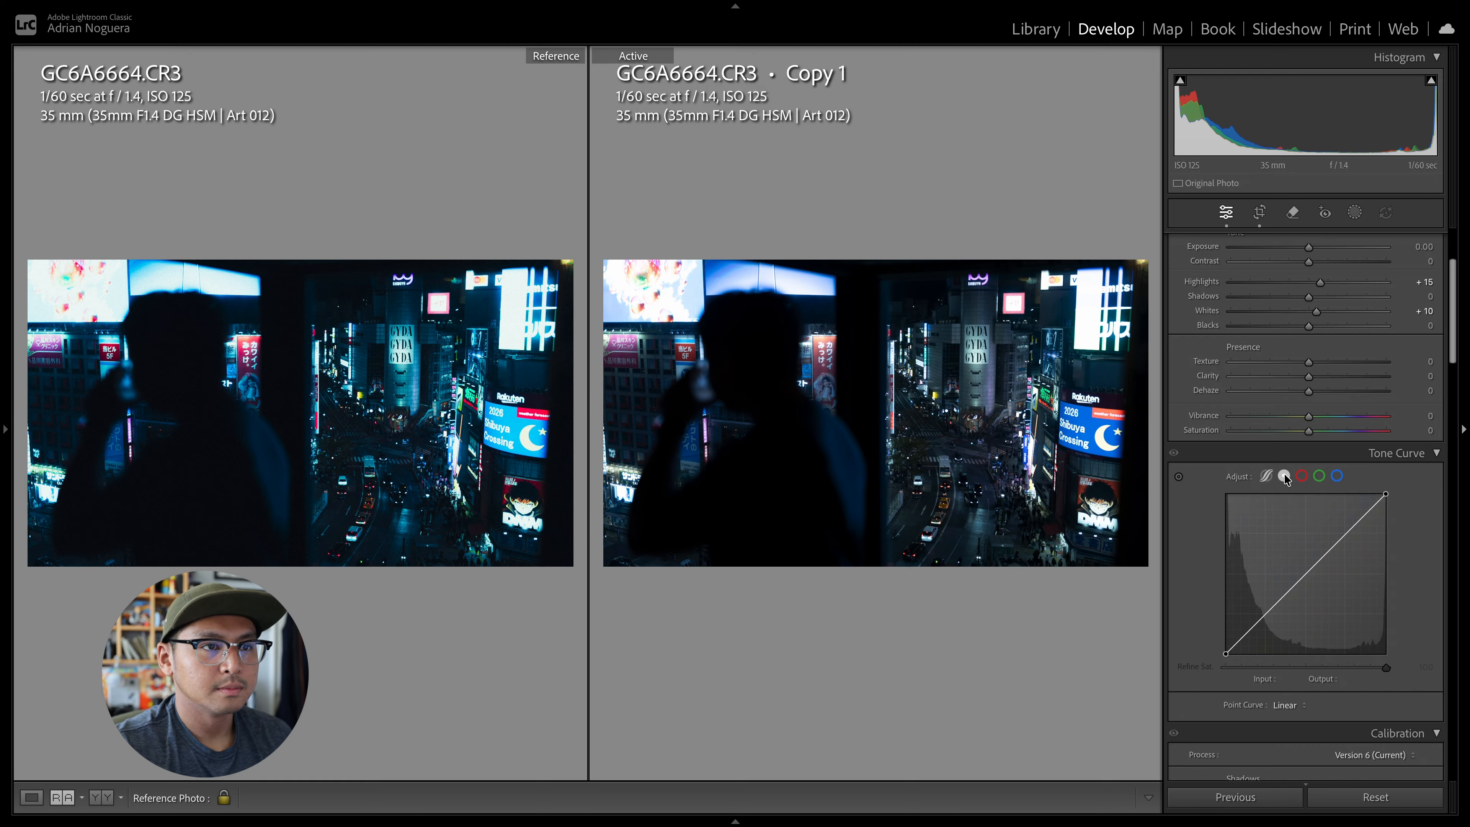
pyautogui.moveTo(1226, 653); pyautogui.dragTo(1309, 571)
pyautogui.click(1306, 573)
pyautogui.click(1344, 526)
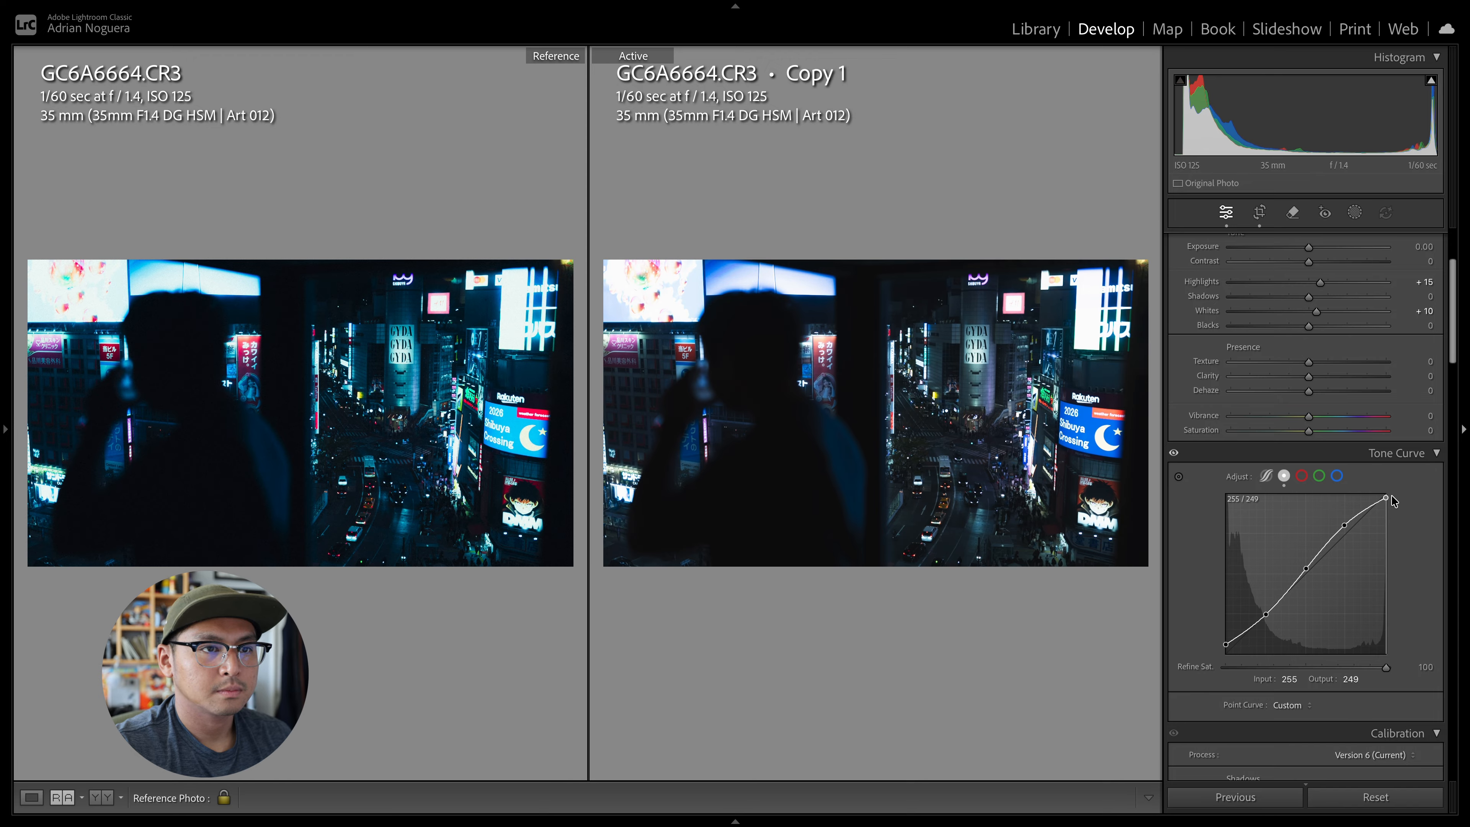
# Step: Set the parametric curve's Lights to +12 and Shadows to -12
pyautogui.click(1266, 475)
pyautogui.moveTo(1264, 649); pyautogui.dragTo(1265, 660)
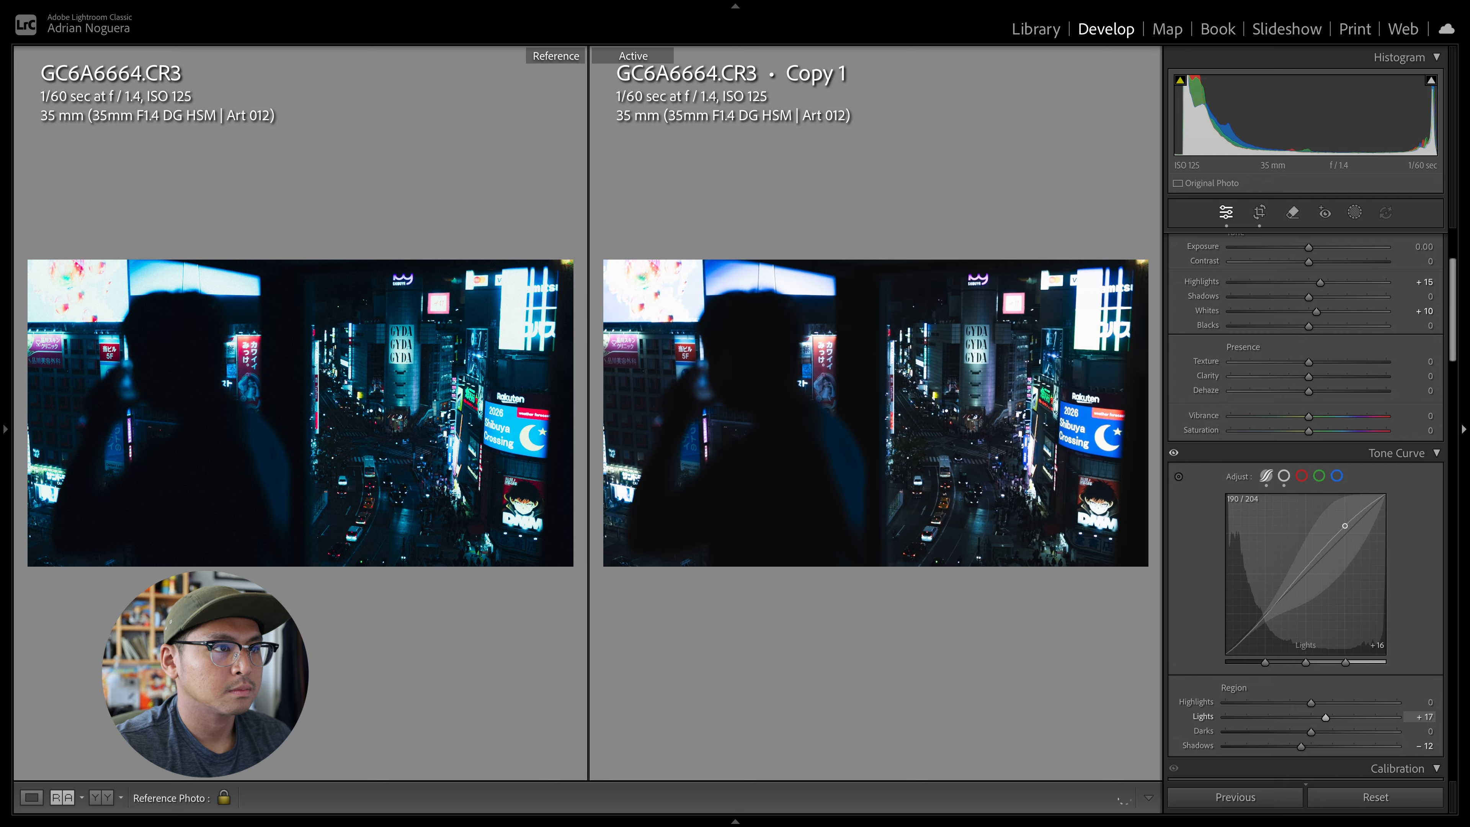
# Step: Add a slightly lowered shadow point near input 63 and a highlight point at input 190 to the red channel curve
pyautogui.click(1302, 476)
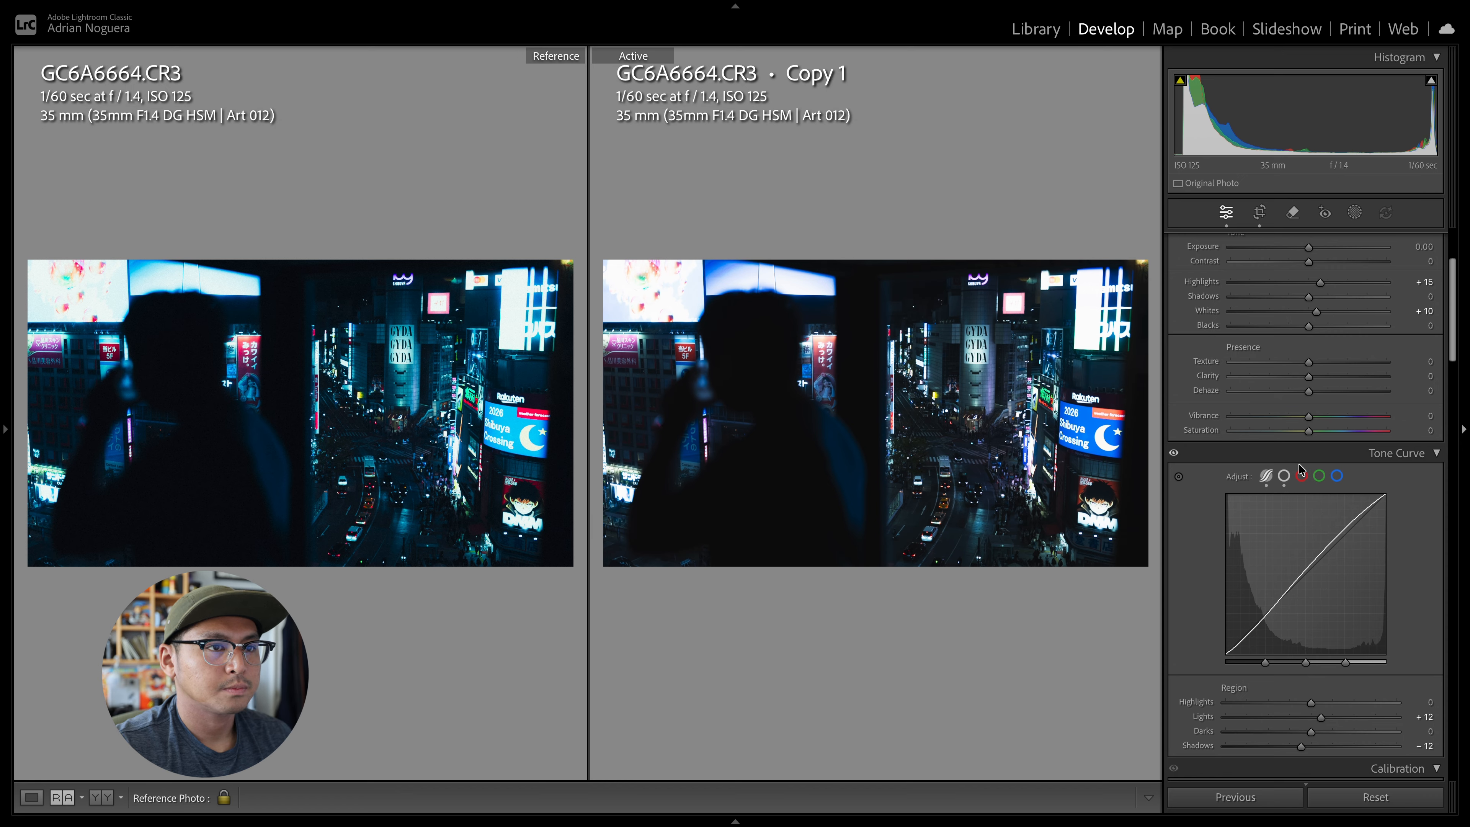
pyautogui.click(1266, 615)
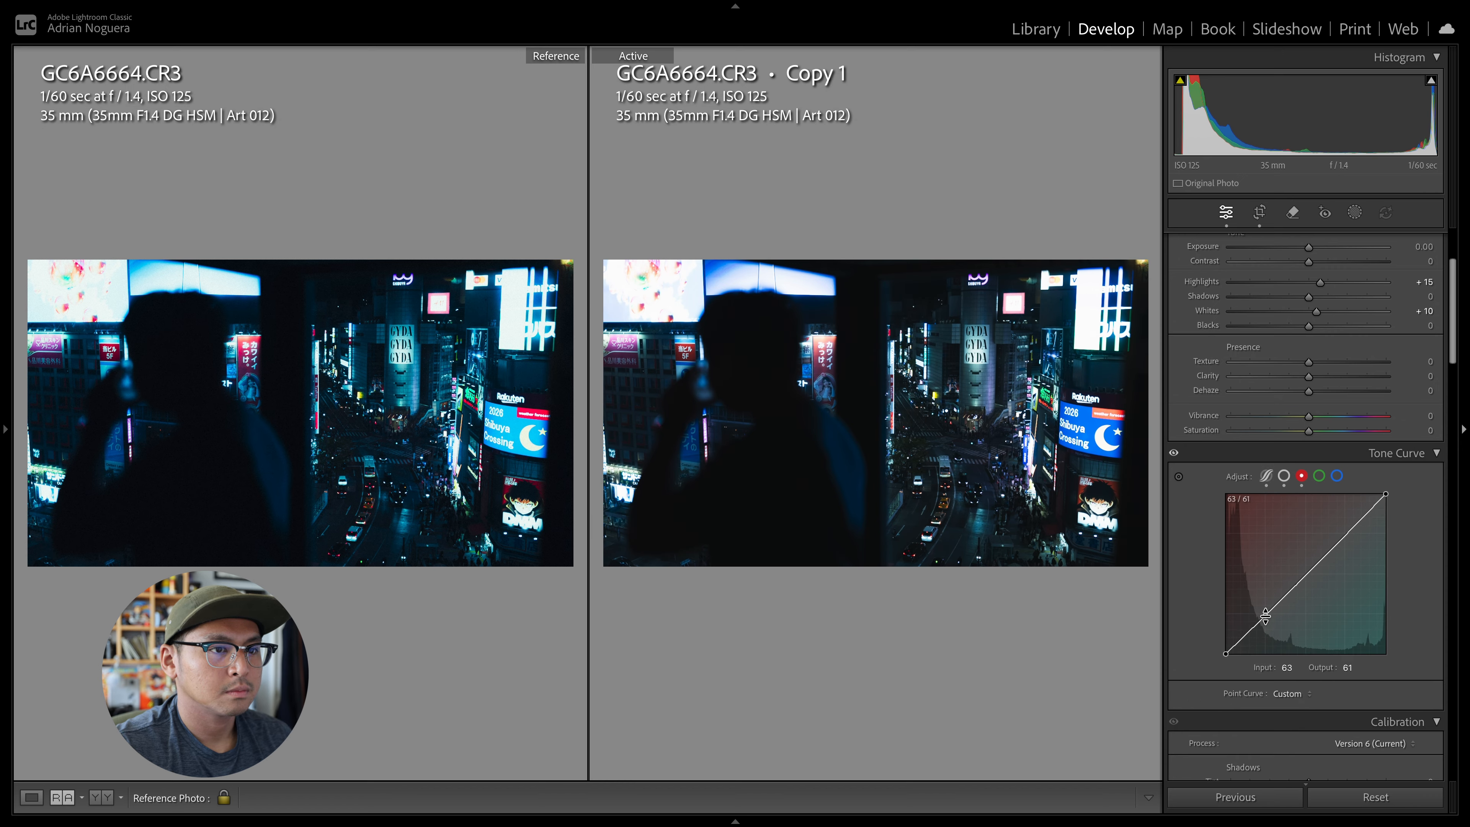
pyautogui.moveTo(1266, 616); pyautogui.dragTo(1266, 618)
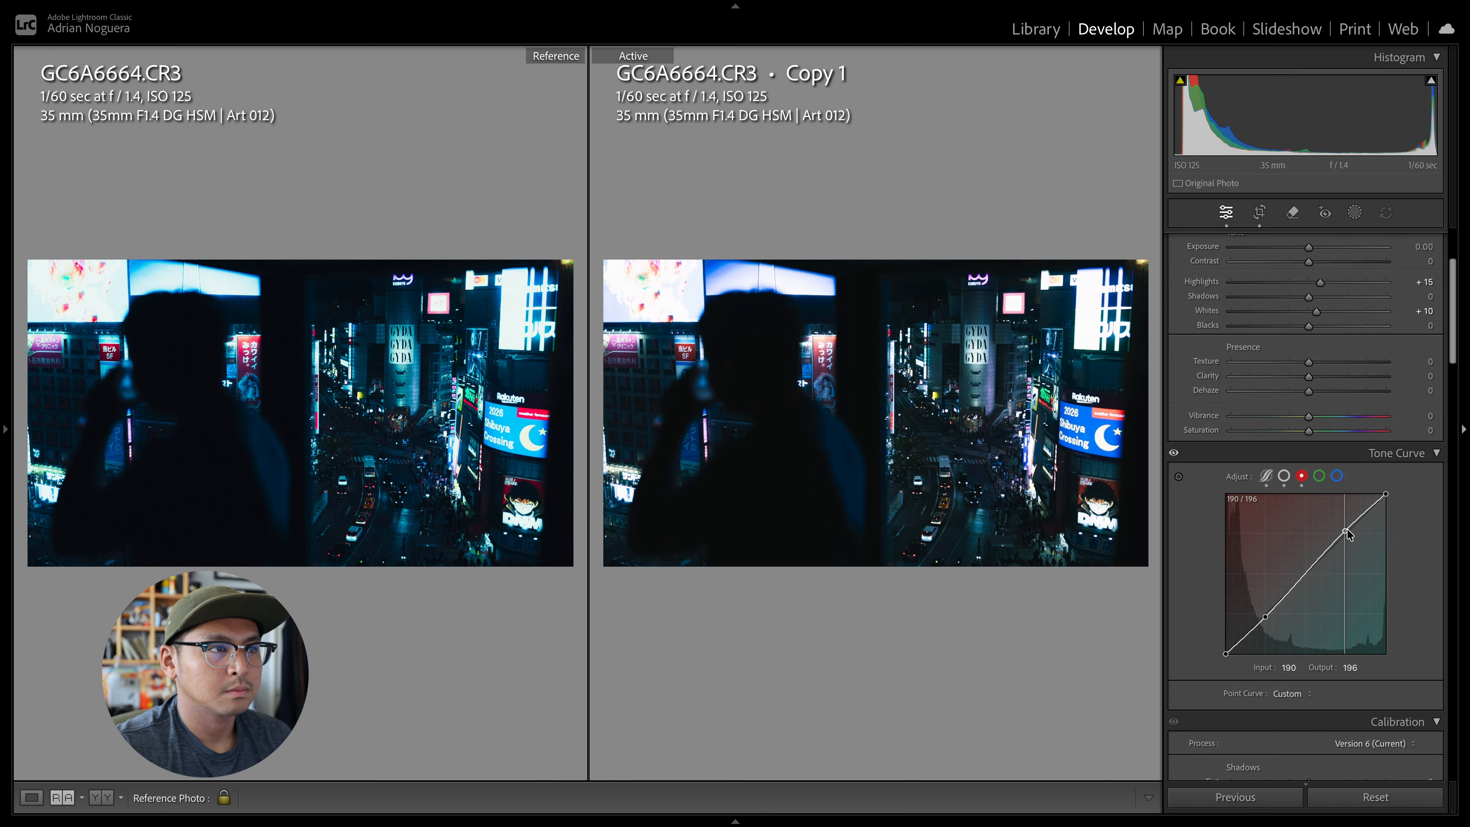
# Step: Raise the green channel curve slightly in the shadows and lower its highlight point at input 189 to about 187
pyautogui.click(1319, 475)
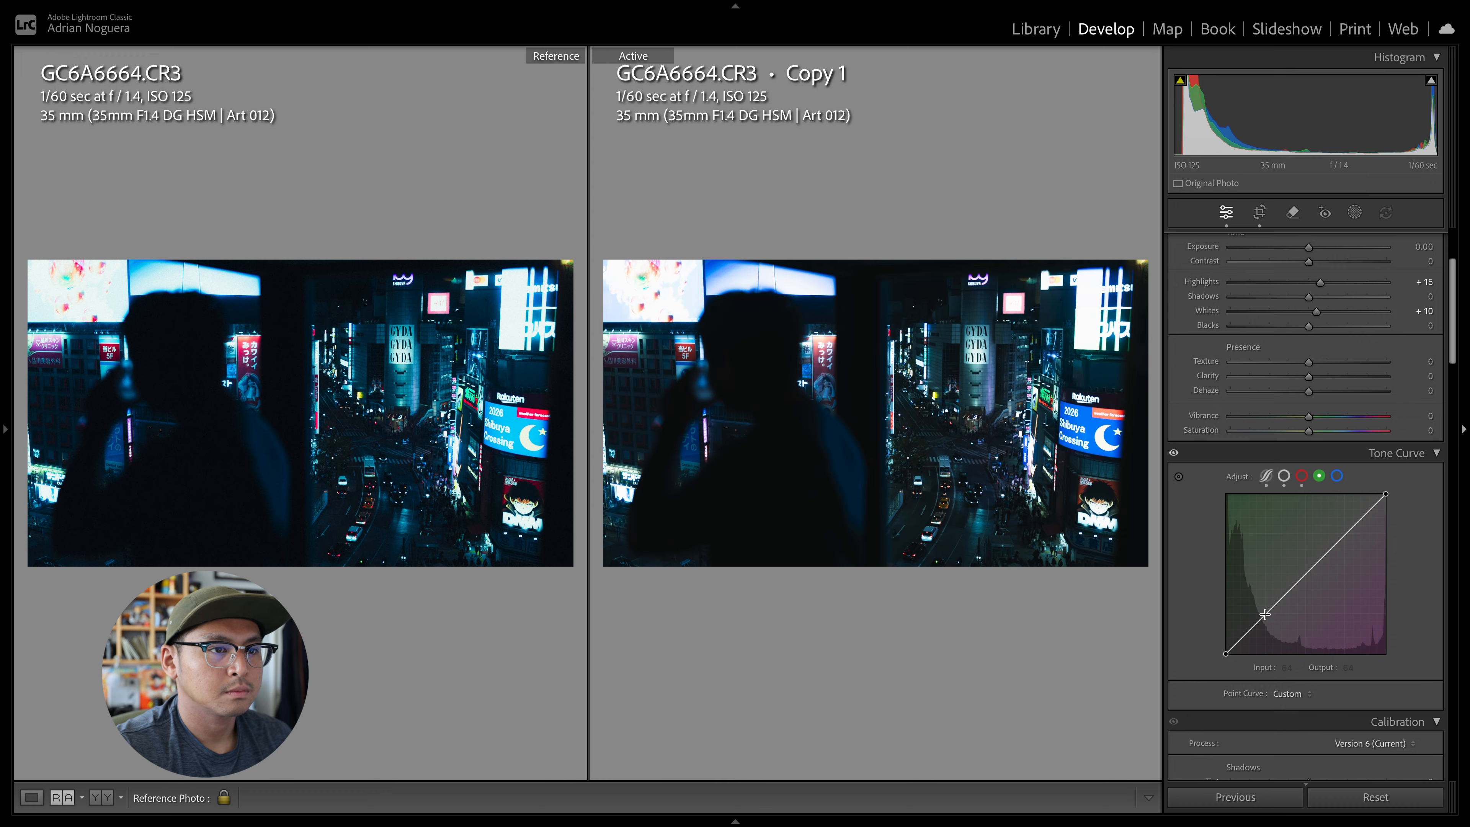
pyautogui.click(1265, 614)
pyautogui.click(1344, 536)
pyautogui.press('Up')
pyautogui.press('Up')
pyautogui.press('Up')
pyautogui.press('Up')
pyautogui.press('Up')
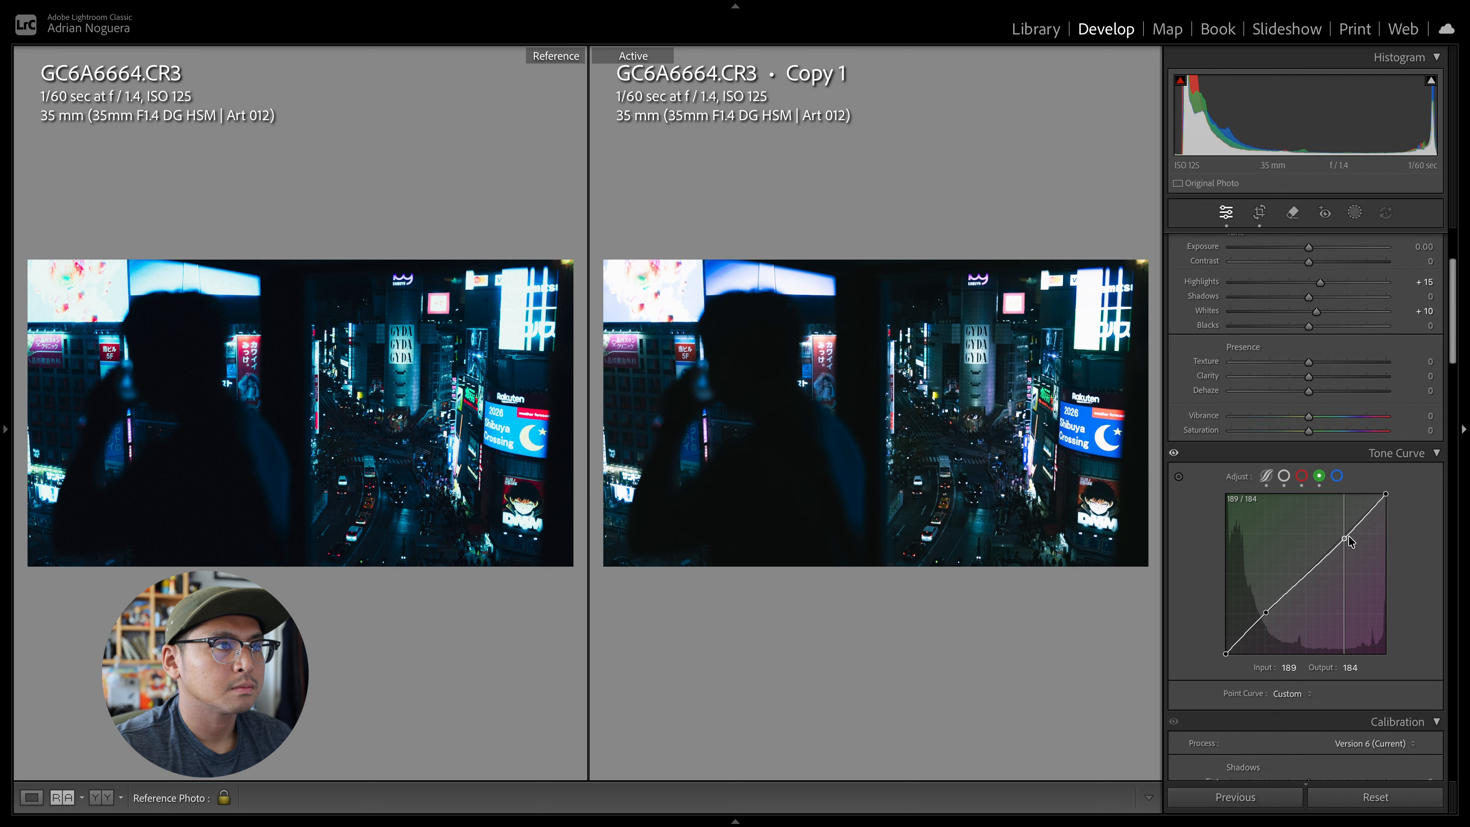
# Step: Raise the blue channel curve slightly in the shadows and lift its highlight point at input 190 to output 197
pyautogui.click(1337, 475)
pyautogui.click(1266, 614)
pyautogui.click(1344, 536)
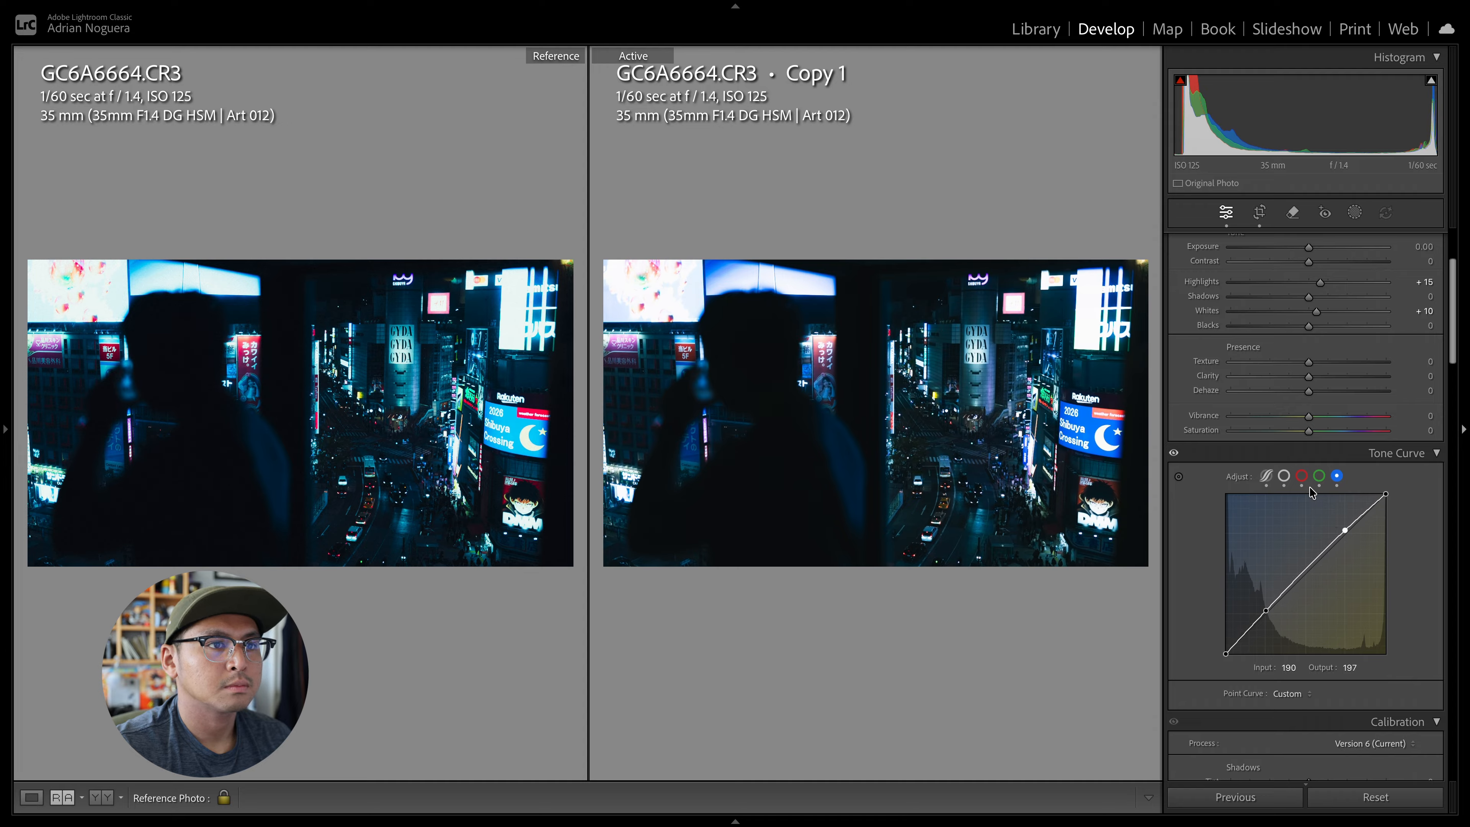
# Step: Lift the black point of the RGB point curve to output 15
pyautogui.click(1285, 476)
pyautogui.moveTo(1226, 644); pyautogui.dragTo(1220, 644)
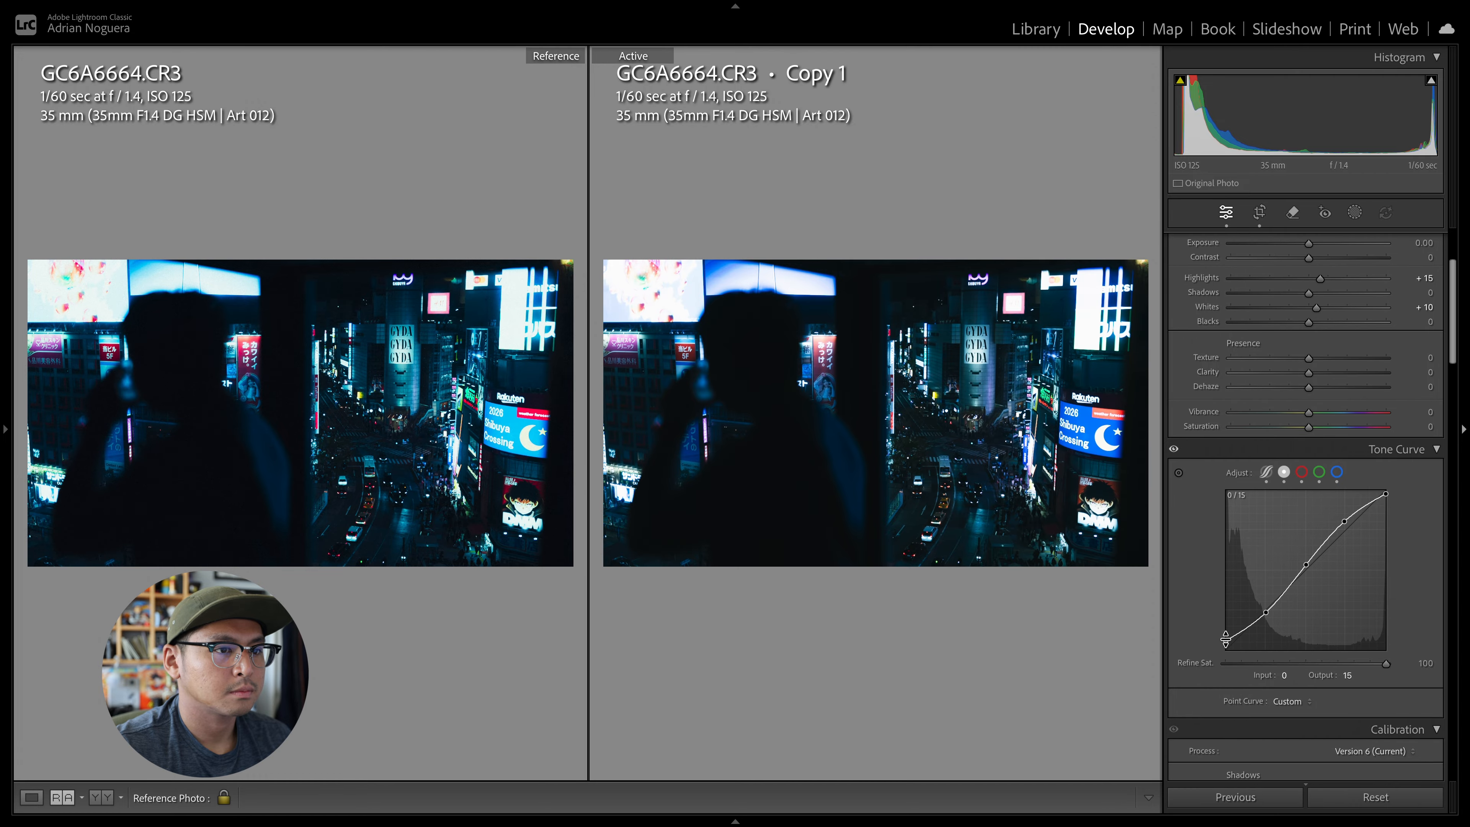
# Step: Review the parametric curve, the RGB point curve and the red, green and blue channel curves
pyautogui.click(1267, 472)
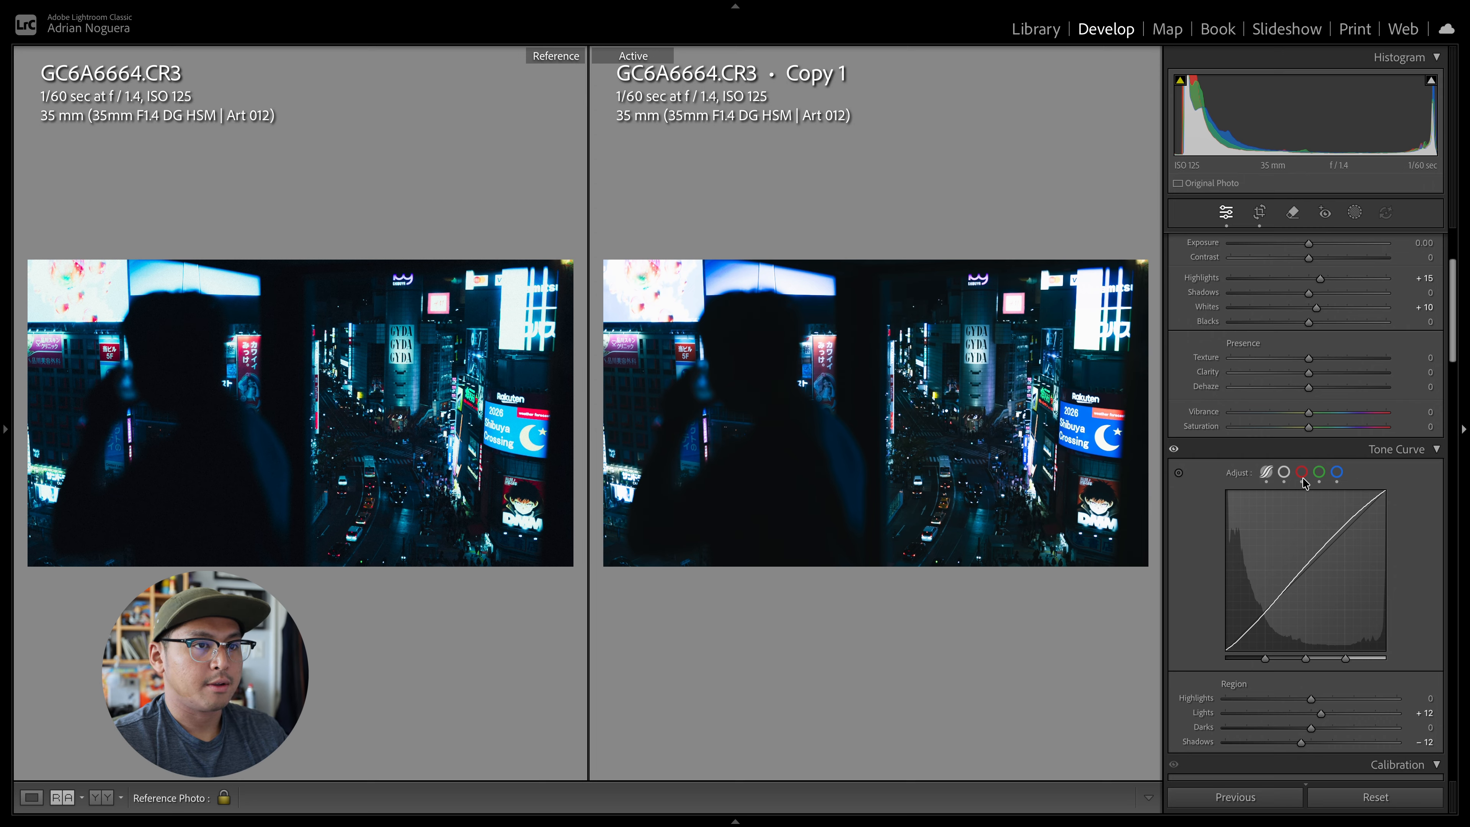
pyautogui.click(1284, 472)
pyautogui.click(1268, 472)
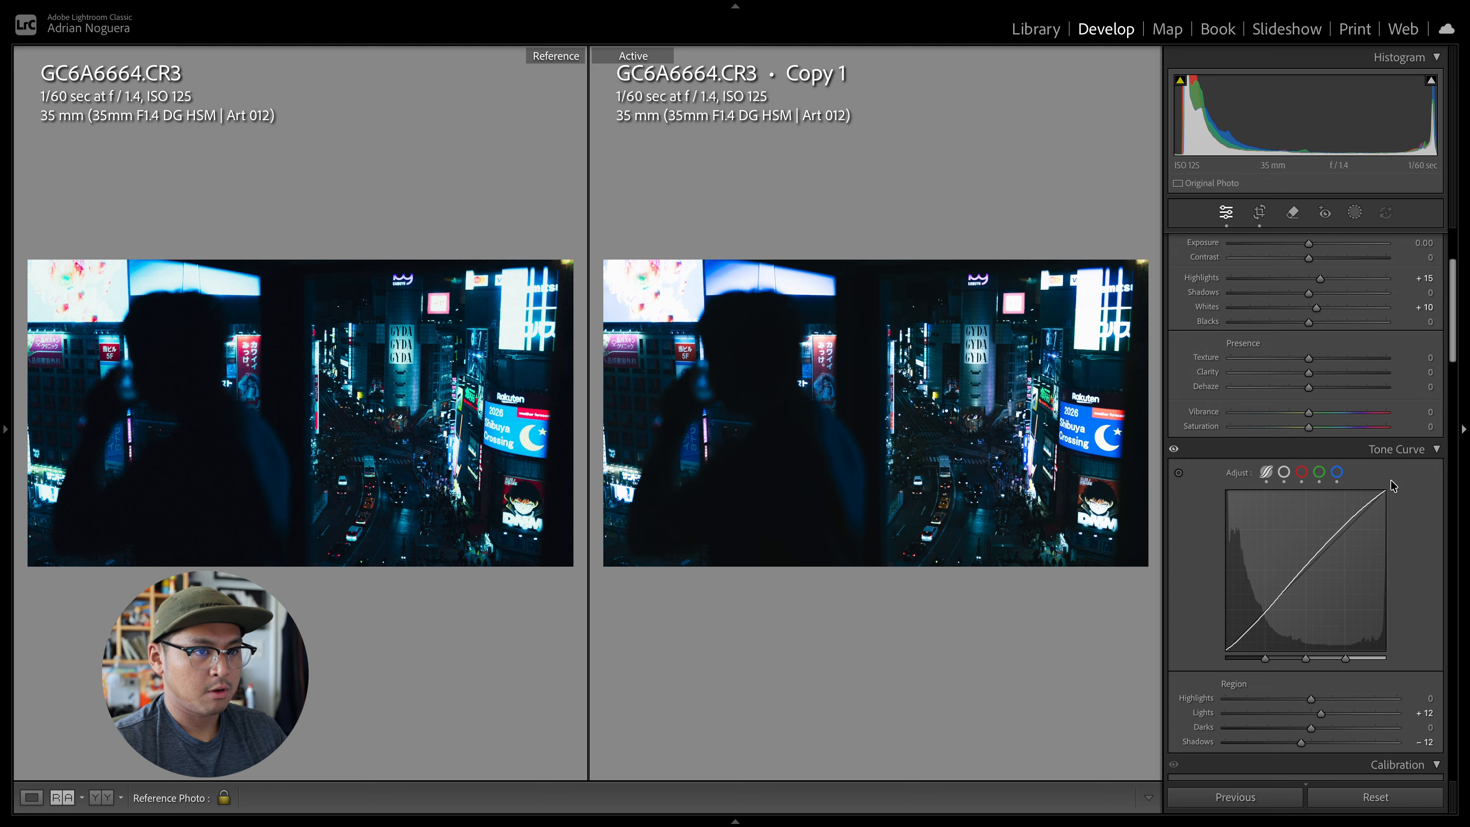
pyautogui.moveTo(1267, 661)
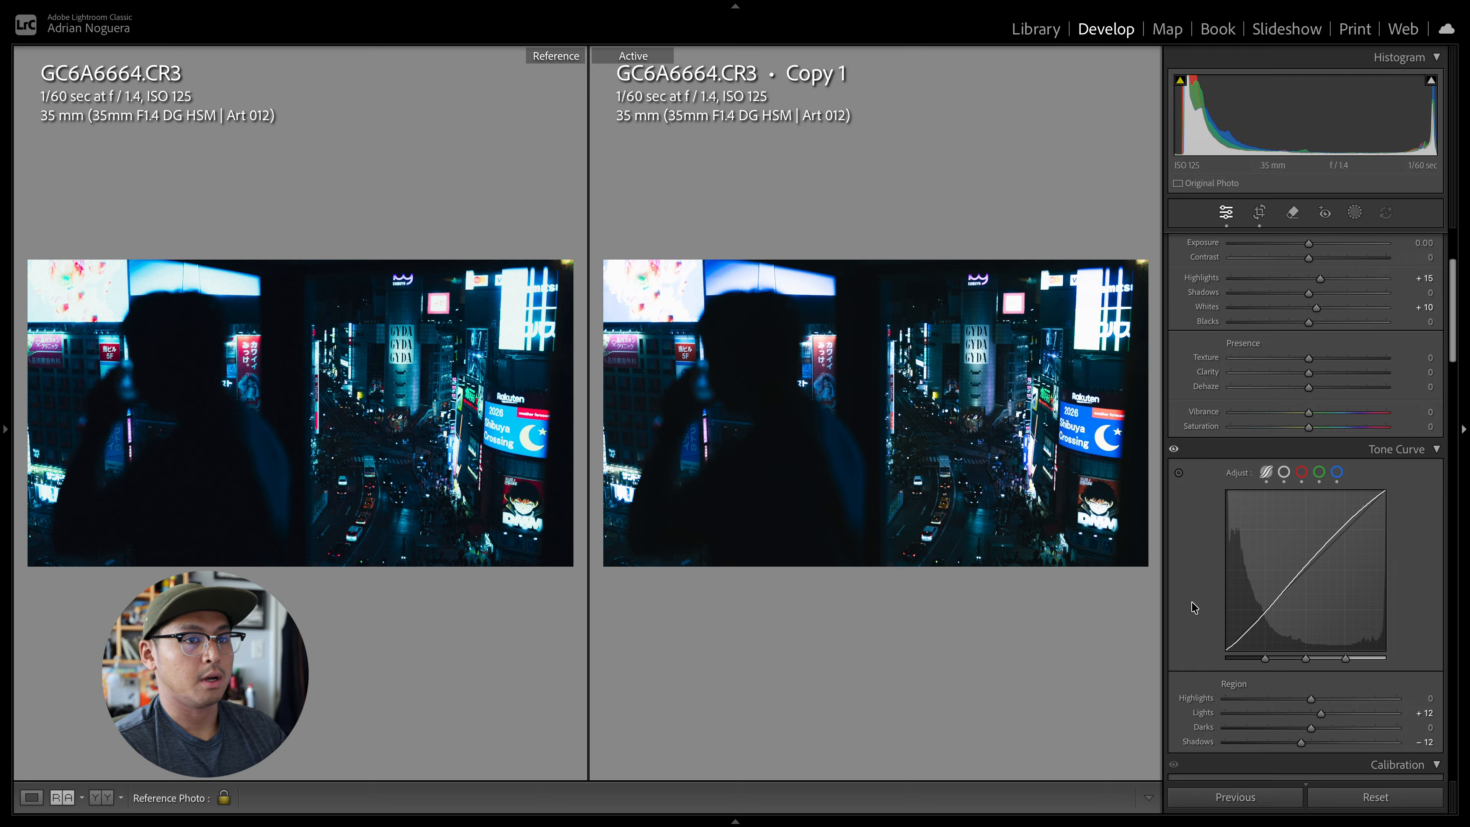
pyautogui.click(1284, 472)
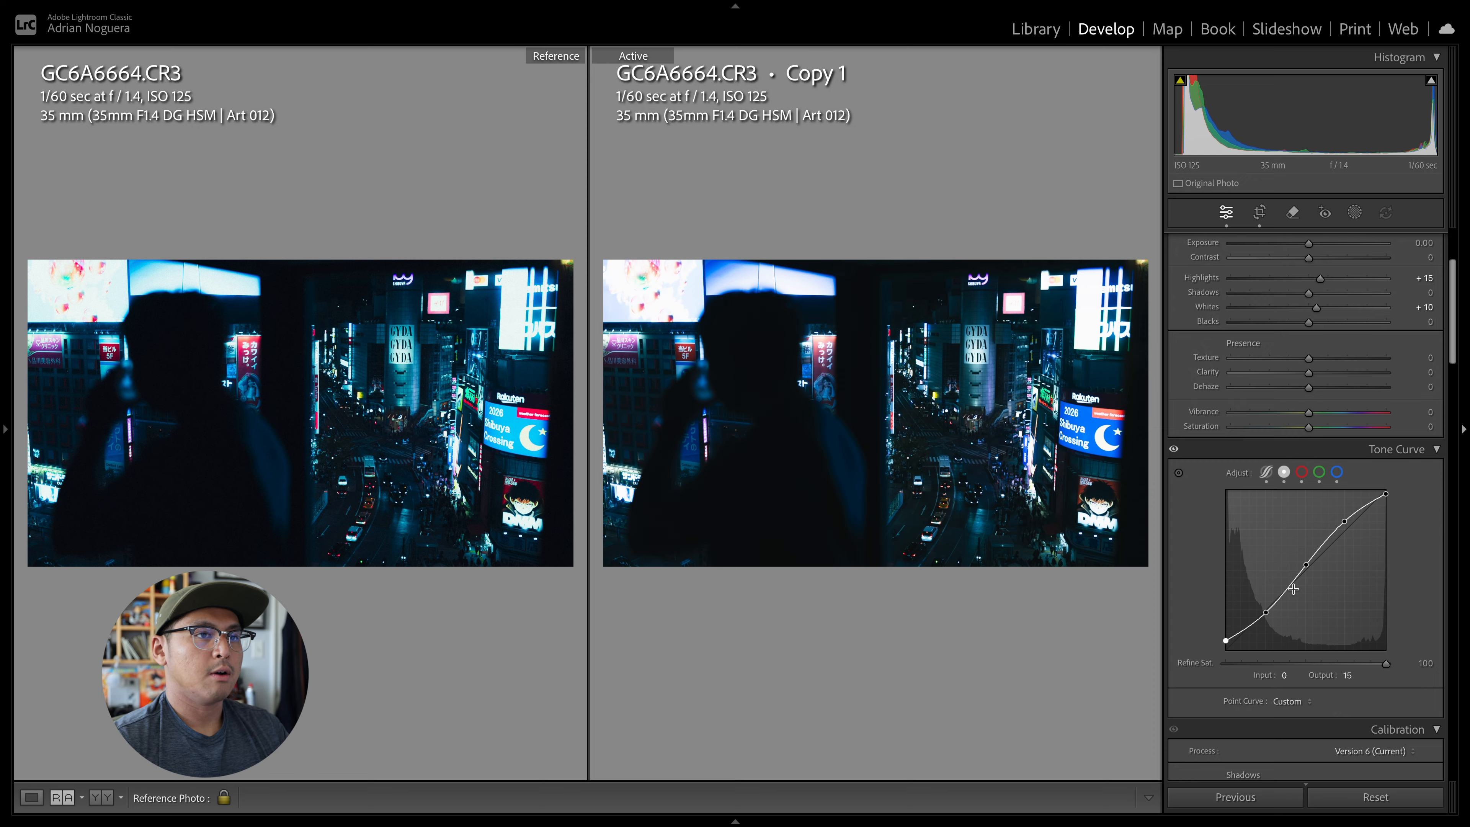
pyautogui.click(1267, 473)
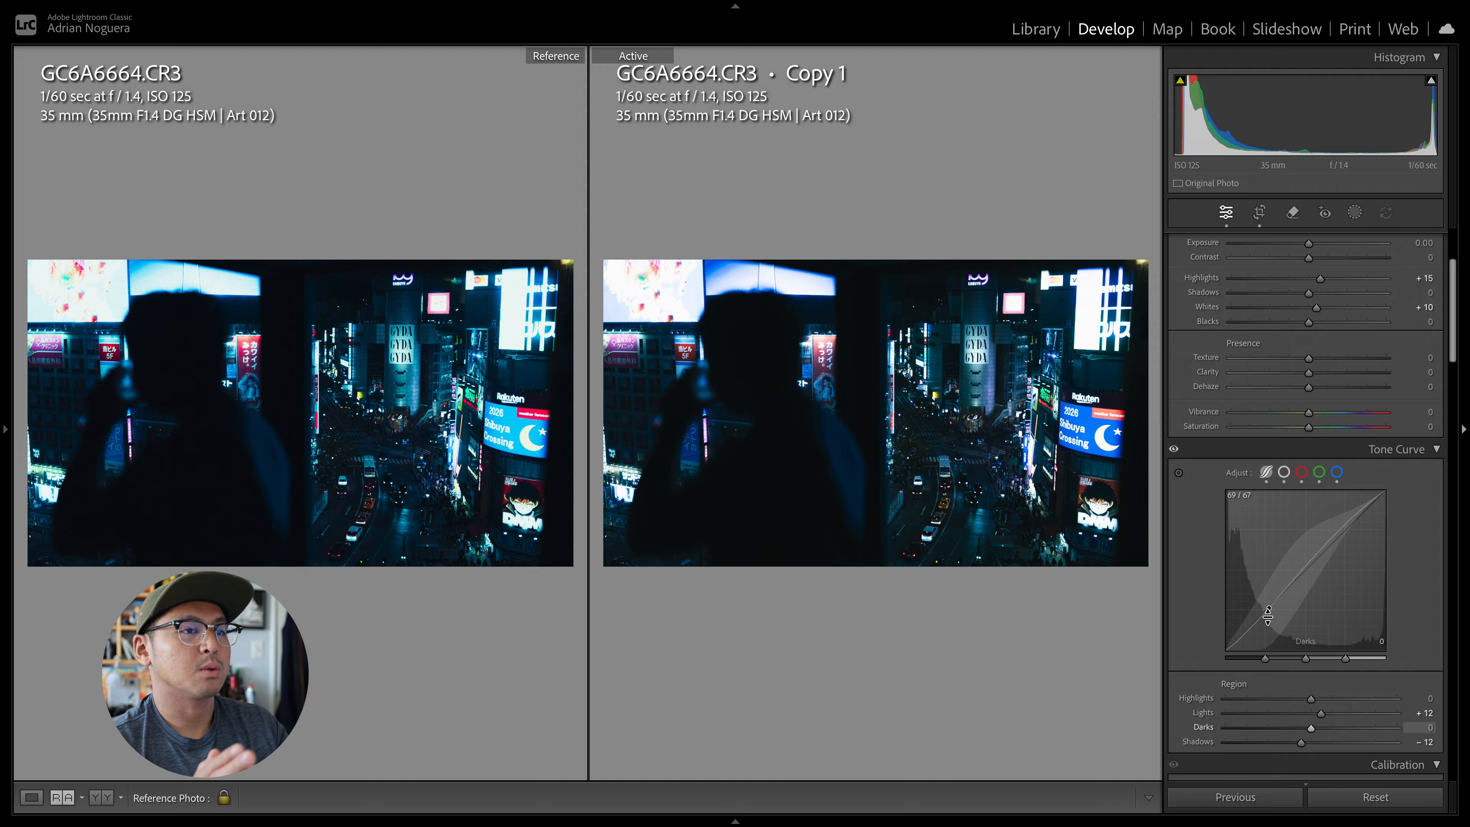
pyautogui.click(1284, 472)
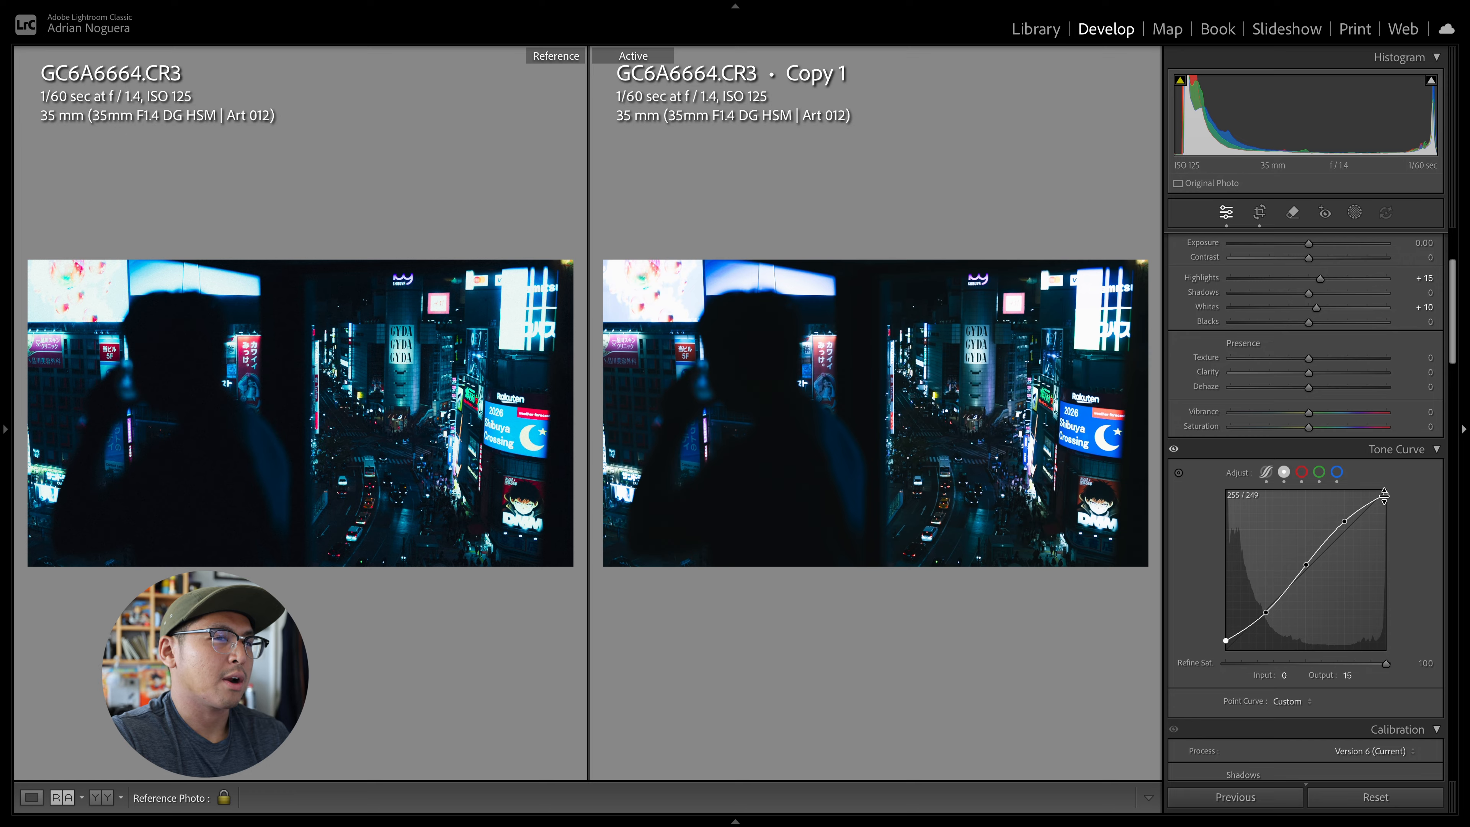
pyautogui.click(1302, 472)
pyautogui.click(1320, 473)
pyautogui.click(1338, 472)
pyautogui.click(1303, 474)
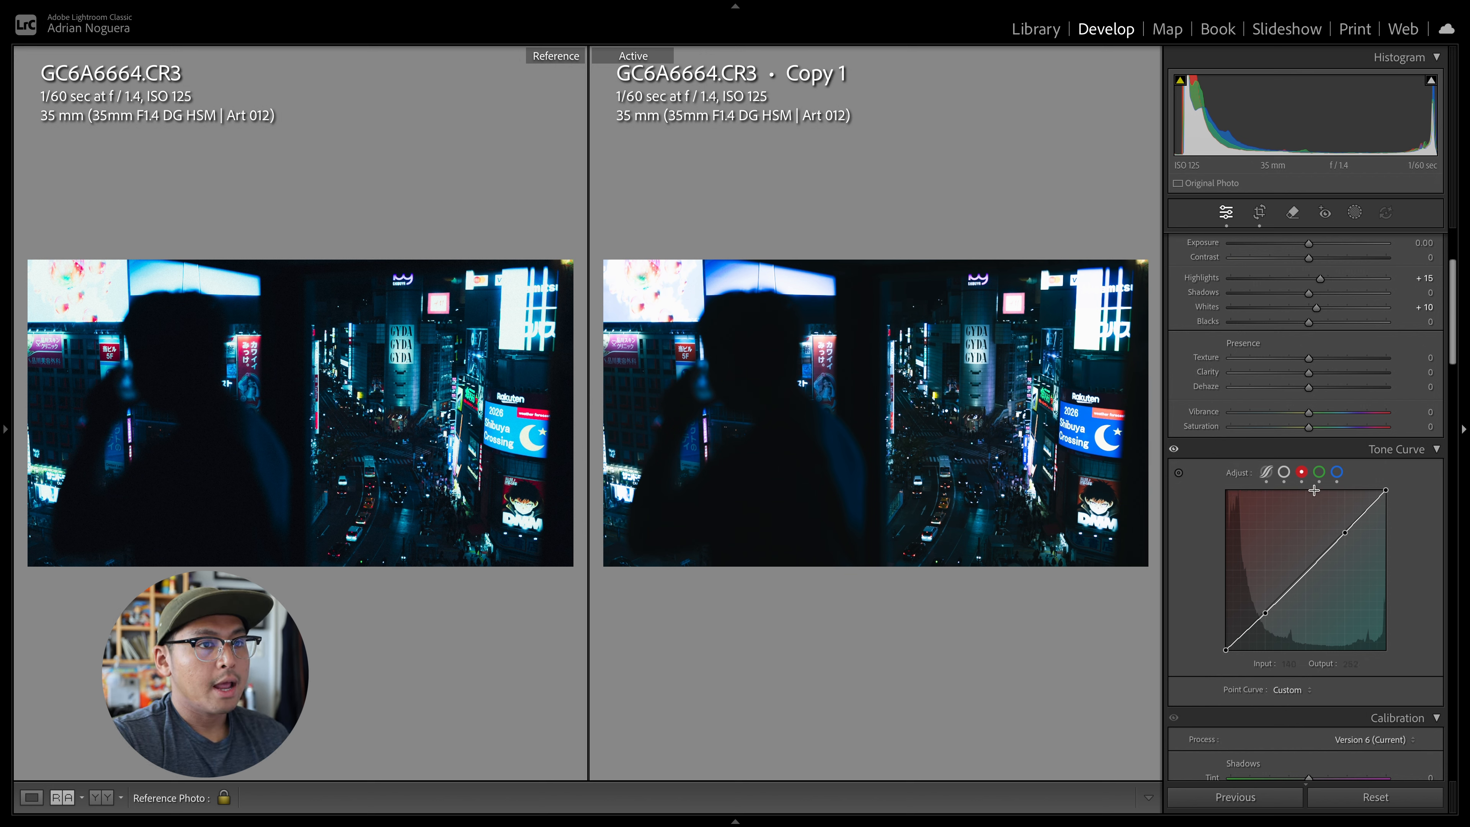
pyautogui.click(1320, 473)
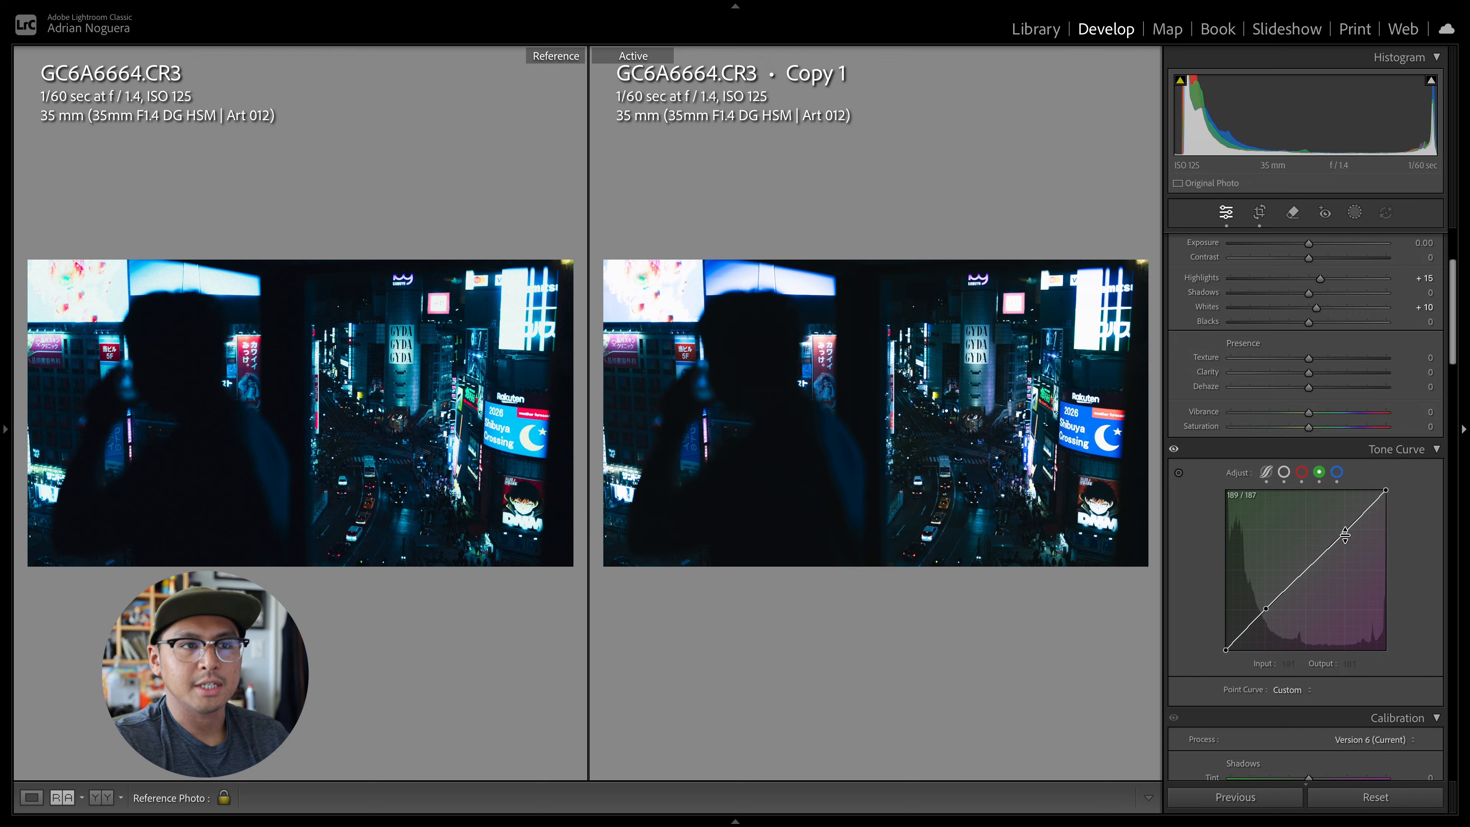
pyautogui.click(1339, 473)
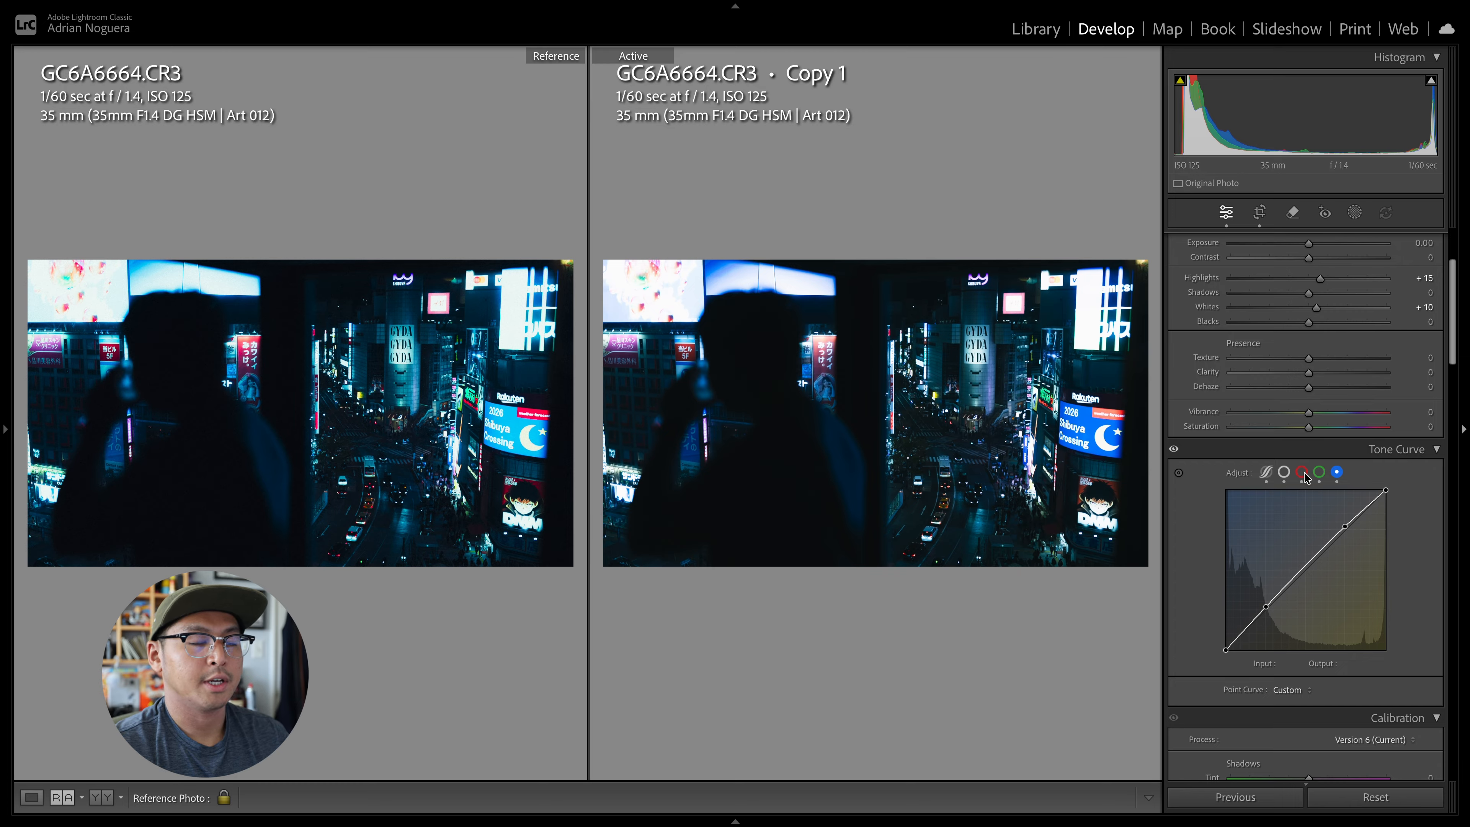
# Step: Set the Calibration hues to red −25, green −15 and blue −20, and the saturation of all three primaries to +15
pyautogui.scroll(-5, 1305, 476)
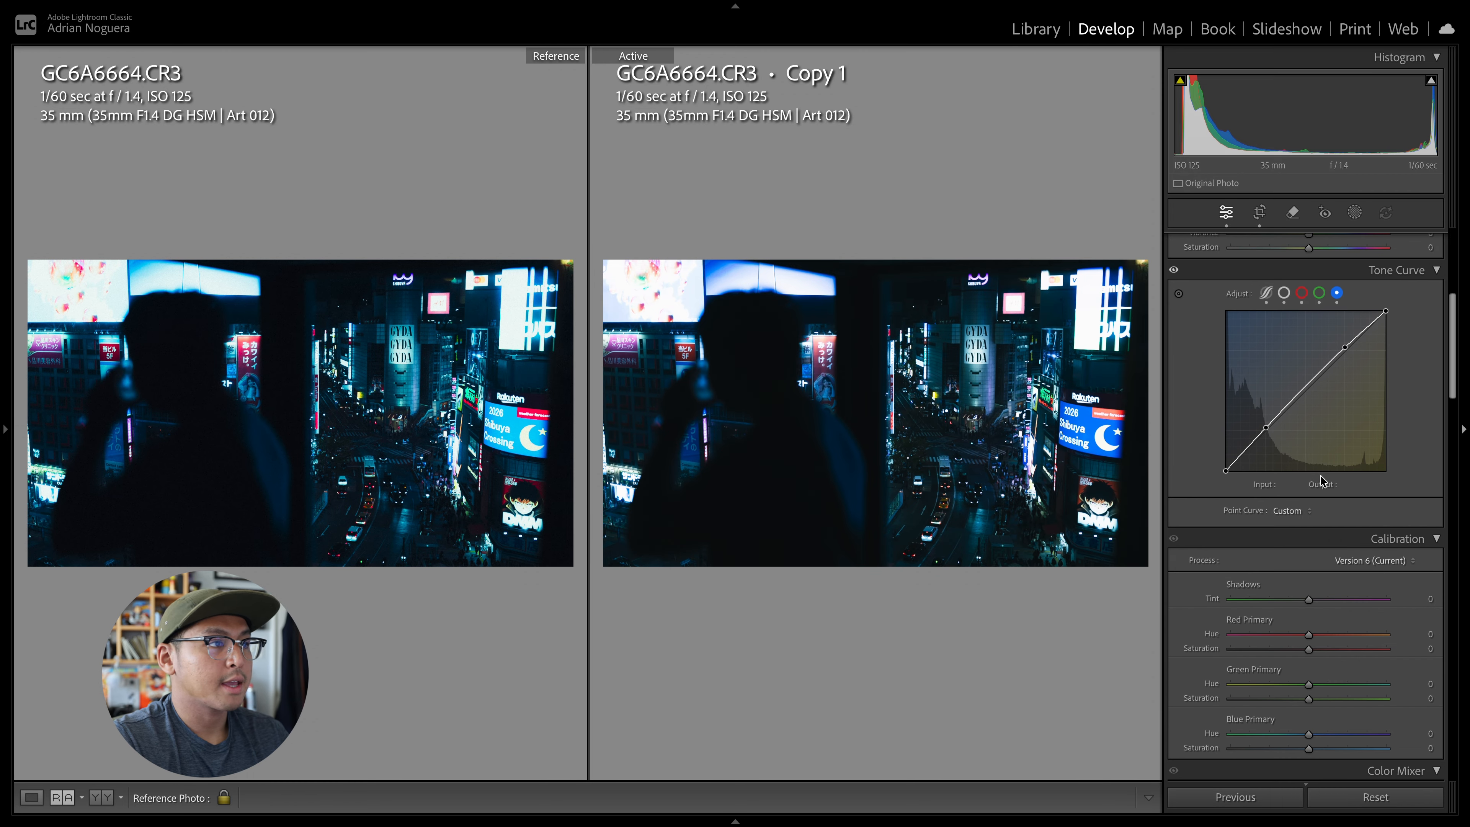
pyautogui.scroll(-2, 1321, 480)
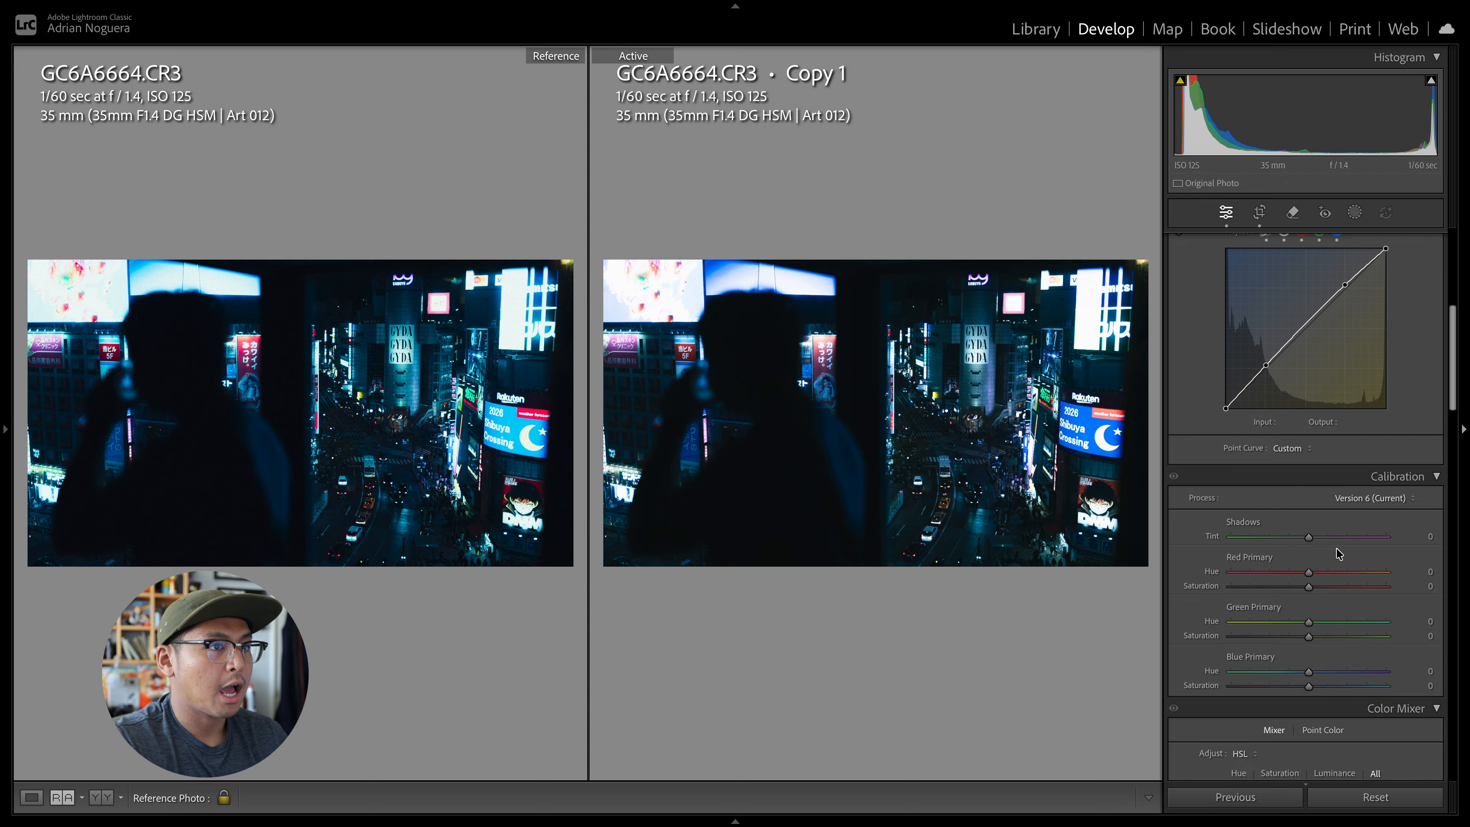
pyautogui.scroll(-1, 1322, 548)
pyautogui.moveTo(1308, 542); pyautogui.dragTo(1293, 646)
pyautogui.moveTo(1309, 556); pyautogui.dragTo(1319, 661)
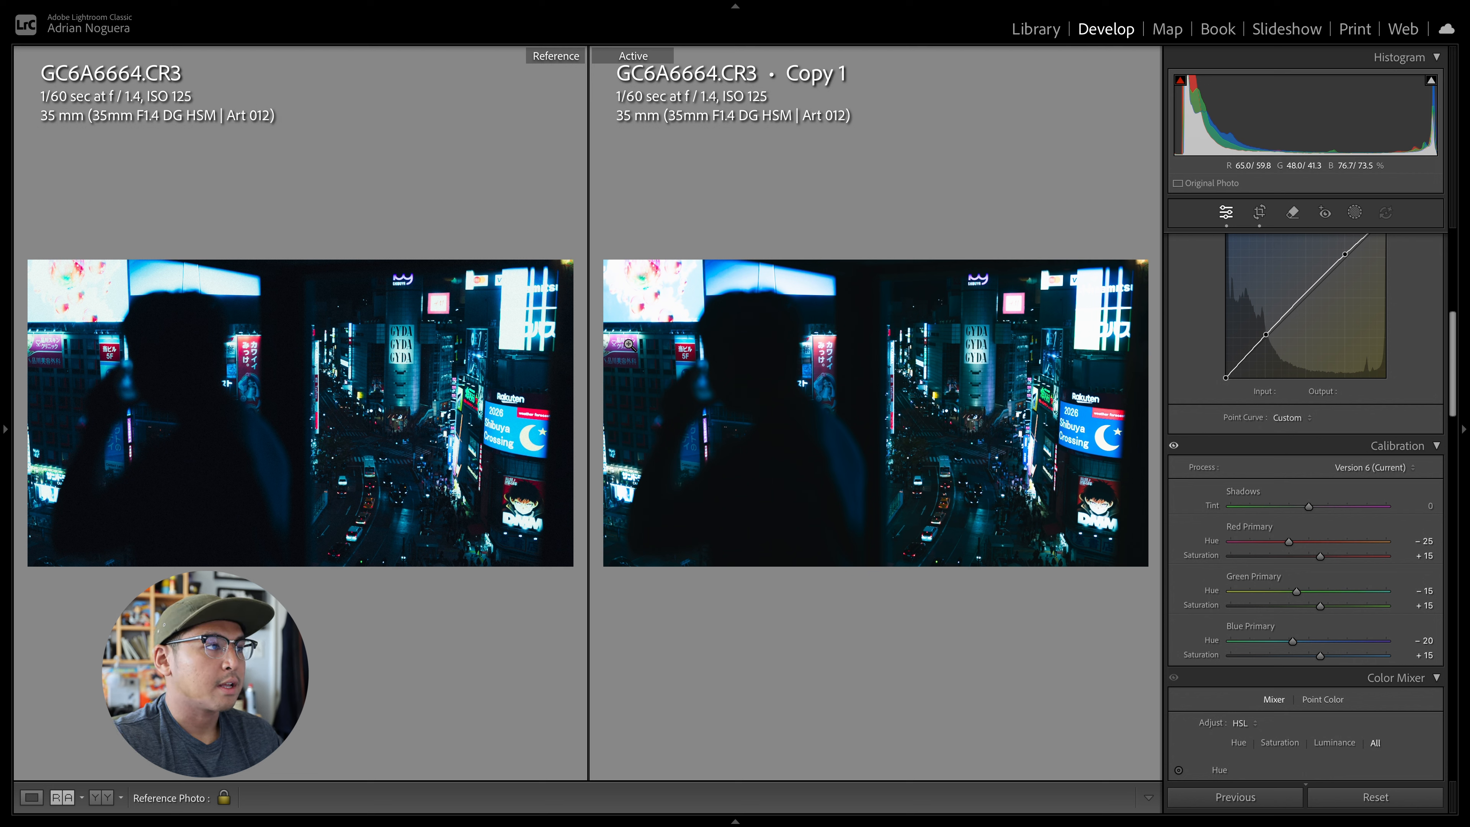
# Step: Set the Color Mixer hues to red −20, orange −15, yellow −10, aqua +55, blue −15, purple +20 and magenta +20
pyautogui.scroll(-6, 1248, 519)
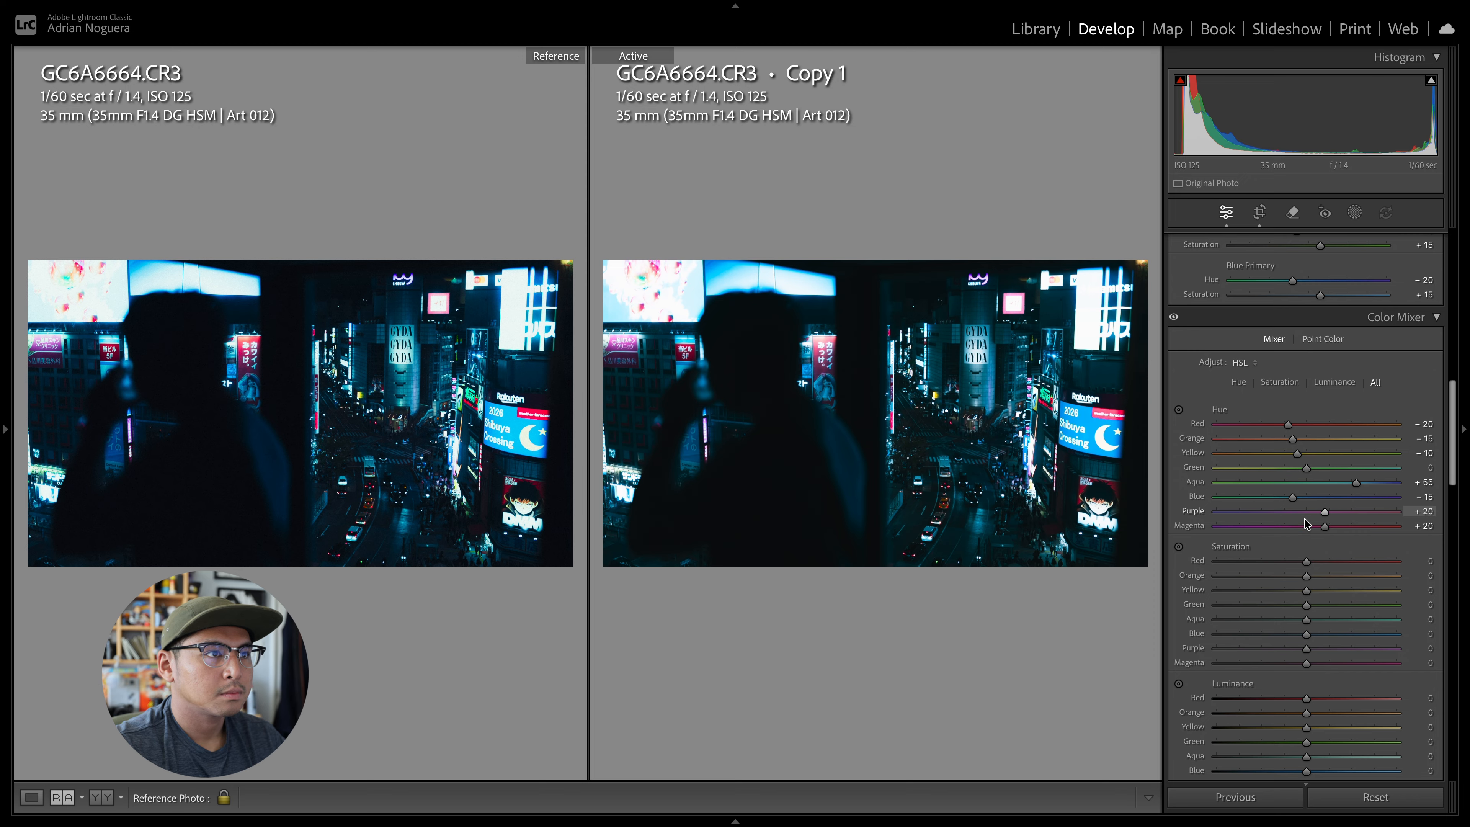
# Step: Set the Color Mixer luminance to red −15, orange −10, yellow −15, aqua +28, blue +25, purple −15 and magenta −10
pyautogui.scroll(-3, 1300, 512)
pyautogui.moveTo(1307, 499); pyautogui.dragTo(1297, 602)
pyautogui.doubleClick(1363, 544)
# Step: Set the Color Mixer saturation to red +20, orange +10, yellow +10, aqua +20, blue +15, purple +10, magenta +12, and the purple hue to −25
pyautogui.moveTo(1306, 363); pyautogui.dragTo(1316, 452)
pyautogui.scroll(-5, 1316, 458)
pyautogui.scroll(7, 1318, 475)
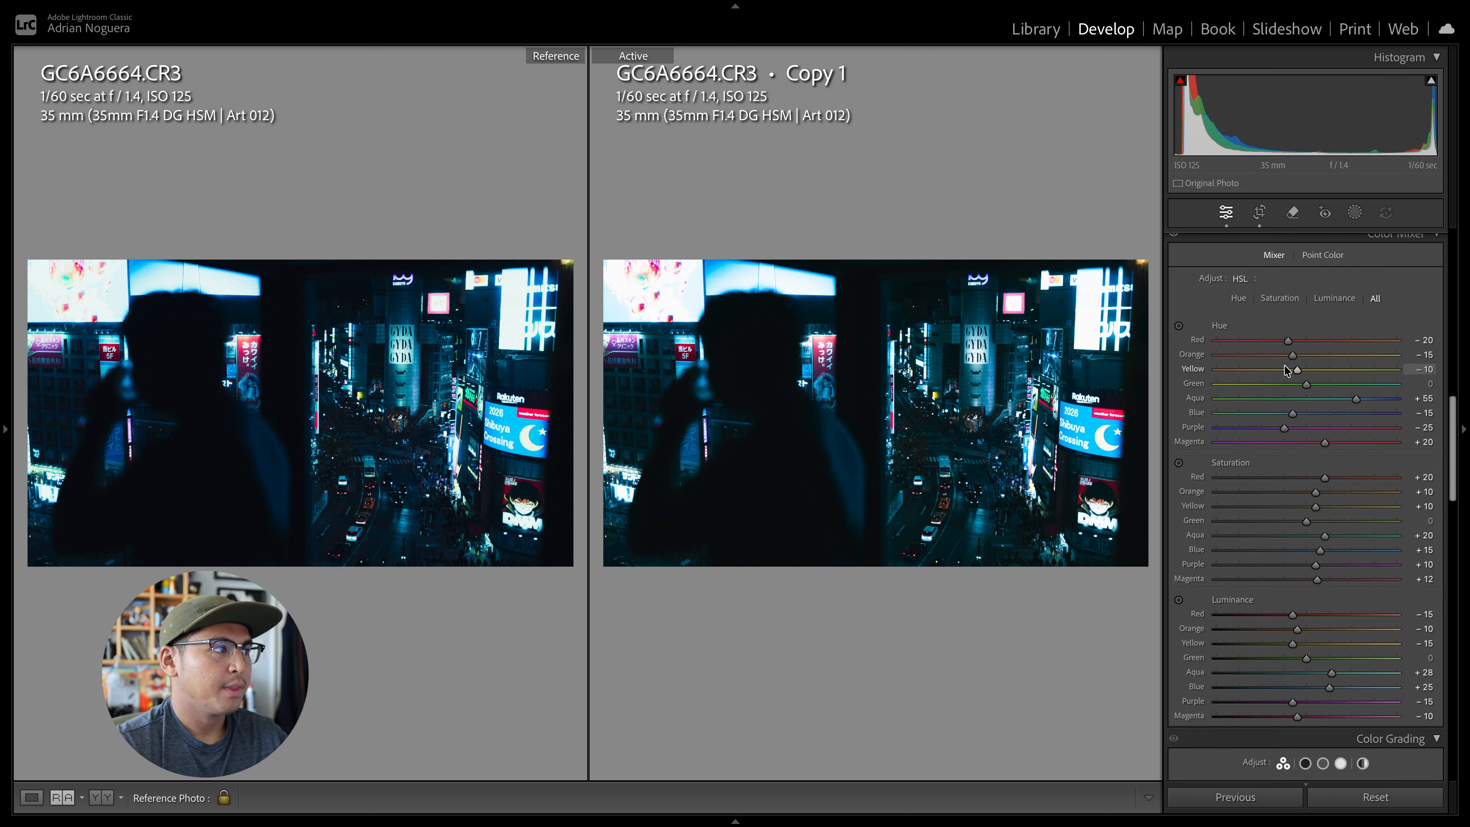
# Step: Tint the shadows blue in Color Grading with hue 225 and saturation 15
pyautogui.scroll(-2, 1295, 427)
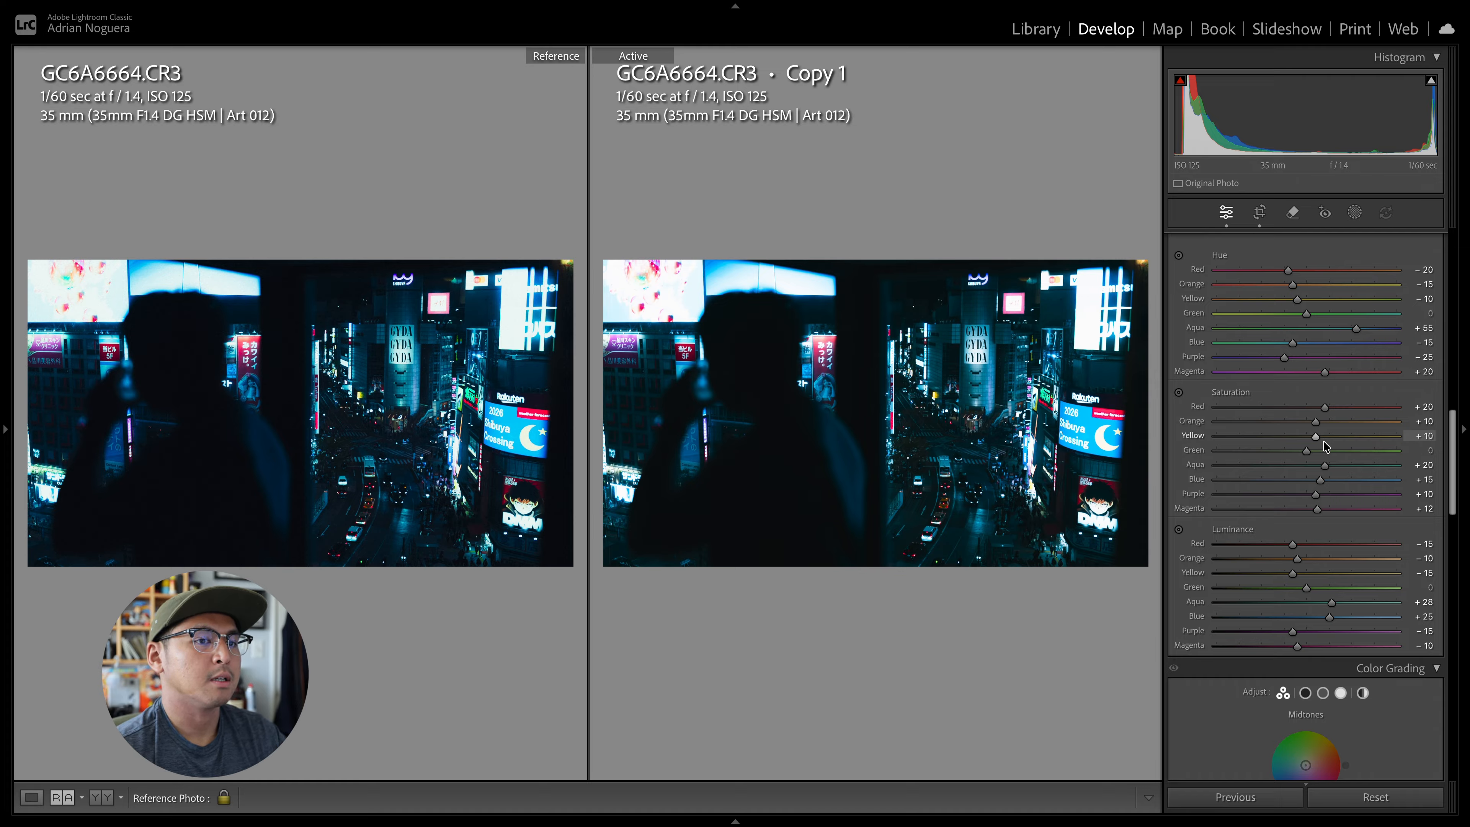
pyautogui.scroll(-5, 1324, 440)
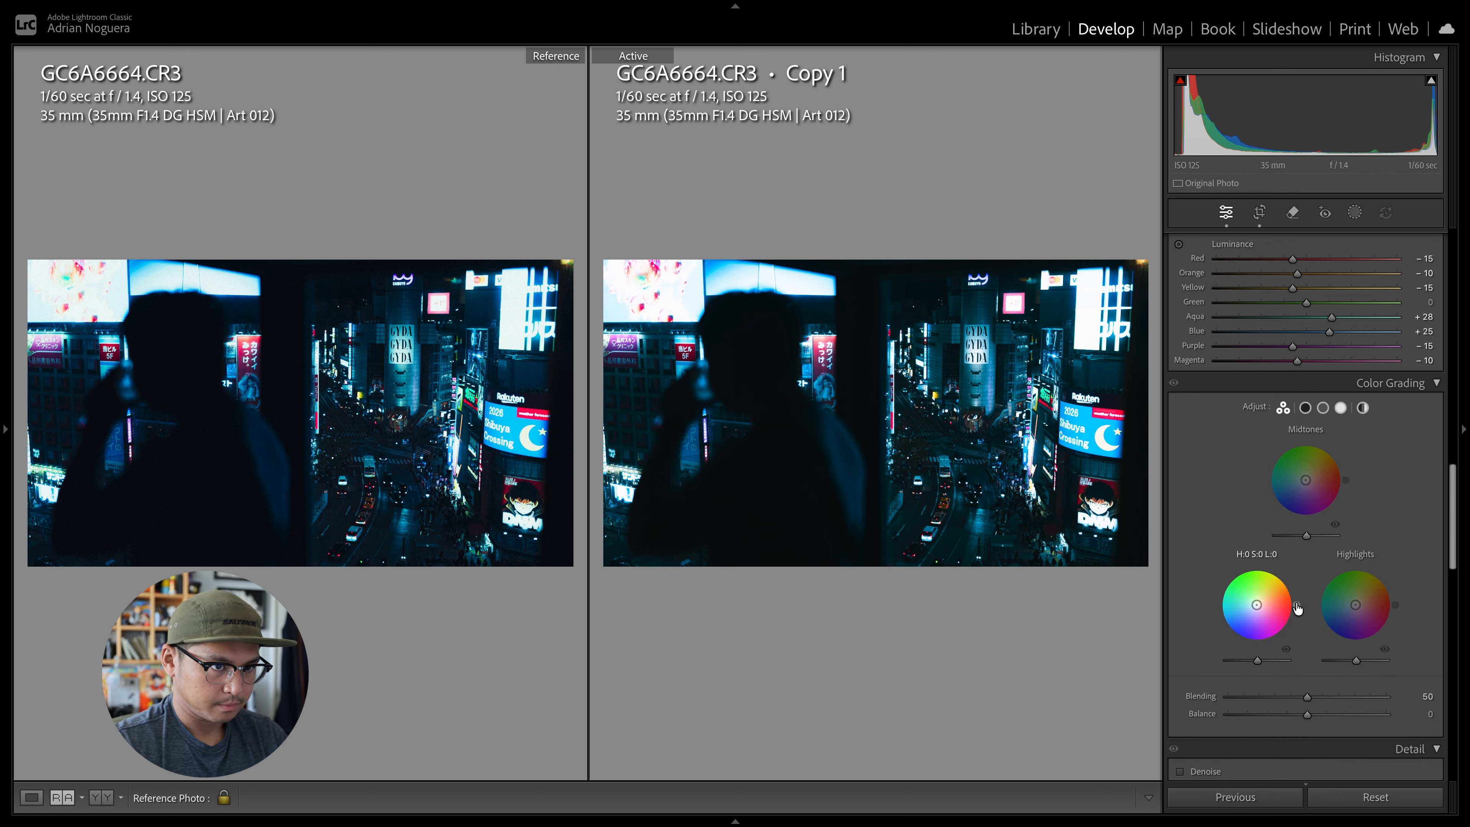
pyautogui.moveTo(1300, 610); pyautogui.dragTo(1227, 630)
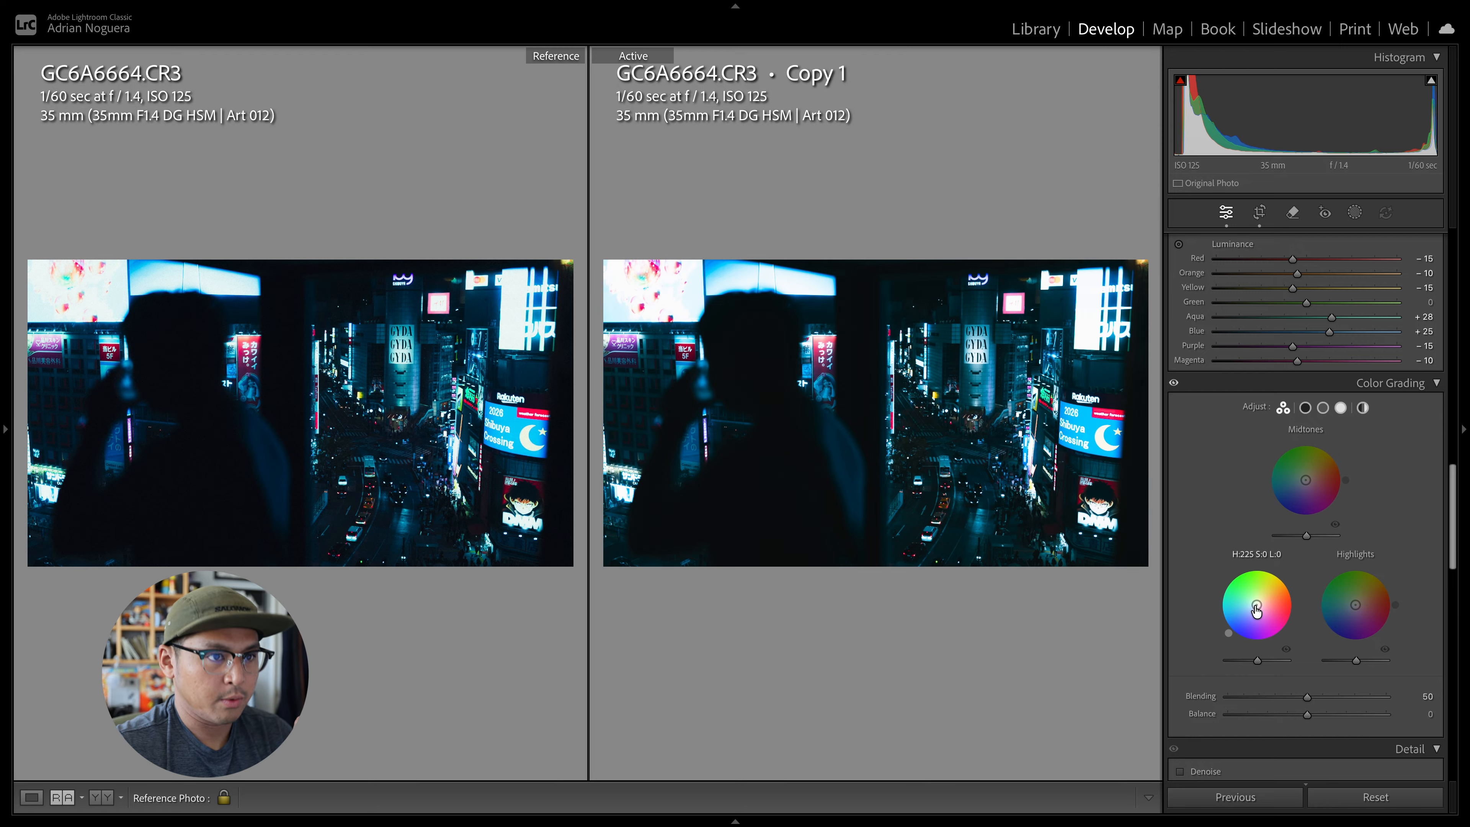
pyautogui.moveTo(1228, 638); pyautogui.dragTo(1228, 632)
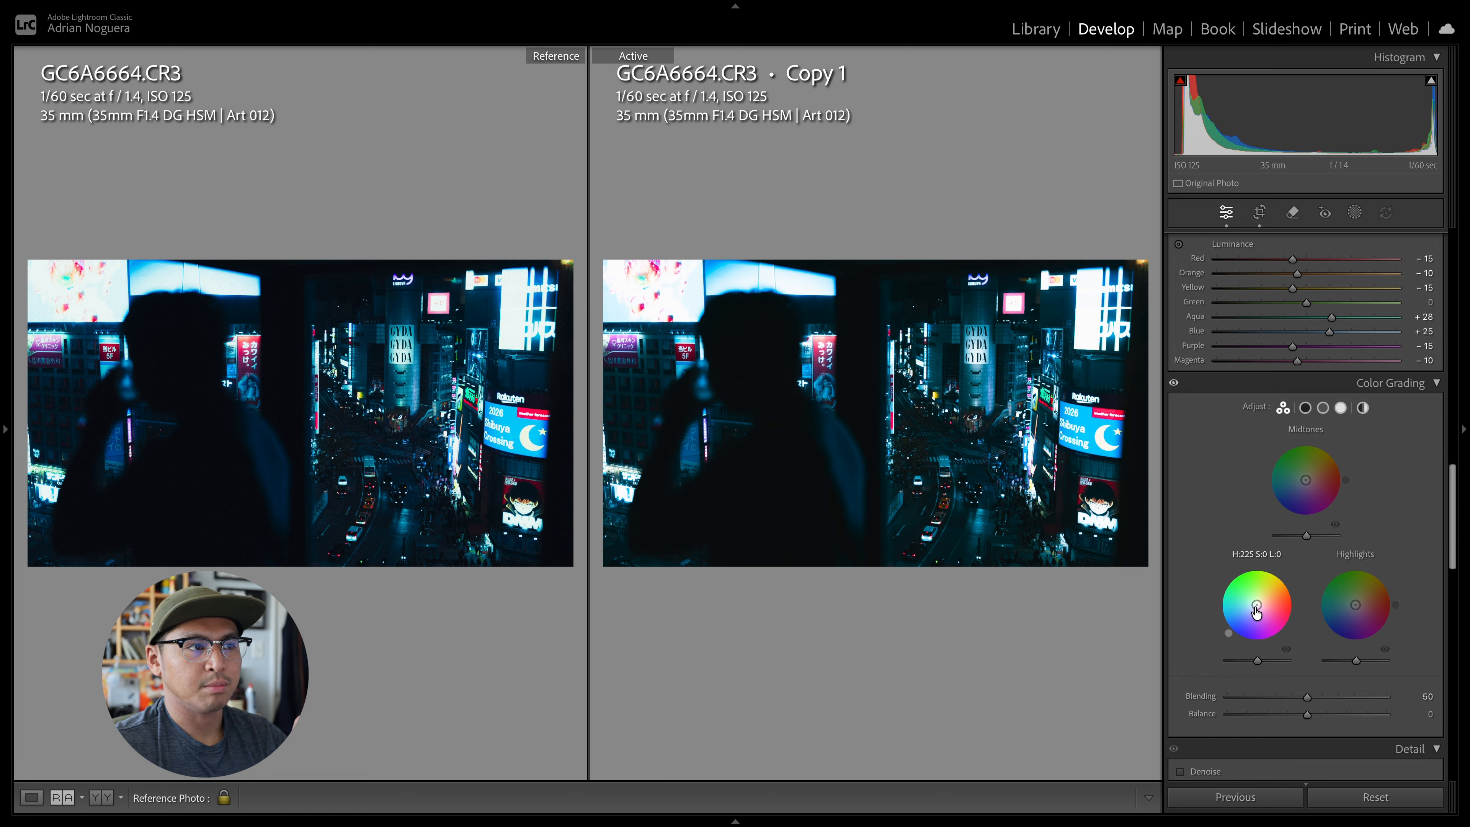
pyautogui.click(1324, 408)
pyautogui.click(1305, 408)
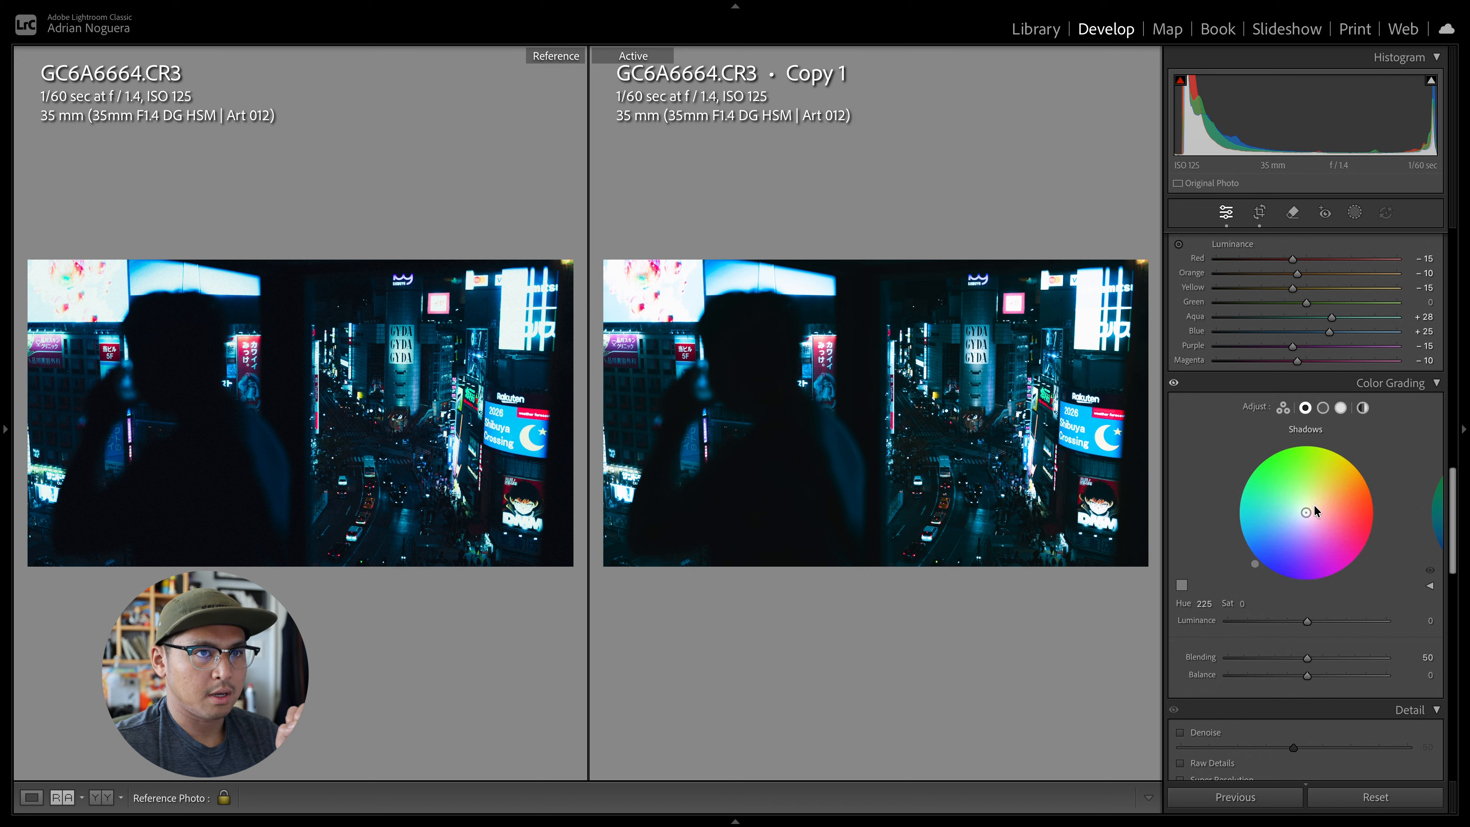
pyautogui.moveTo(1307, 517); pyautogui.dragTo(1299, 520)
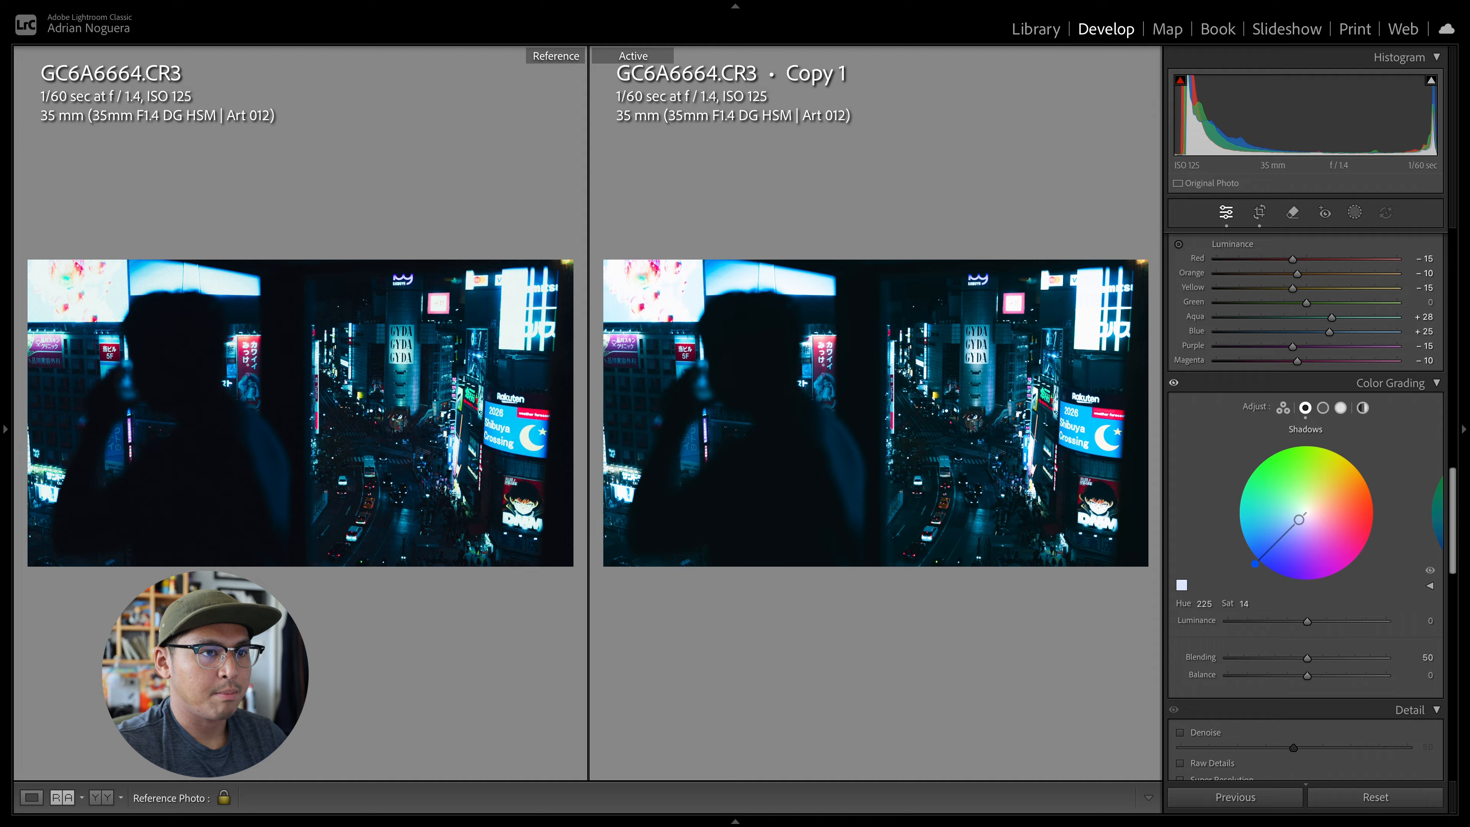
pyautogui.moveTo(1299, 520); pyautogui.dragTo(1299, 520)
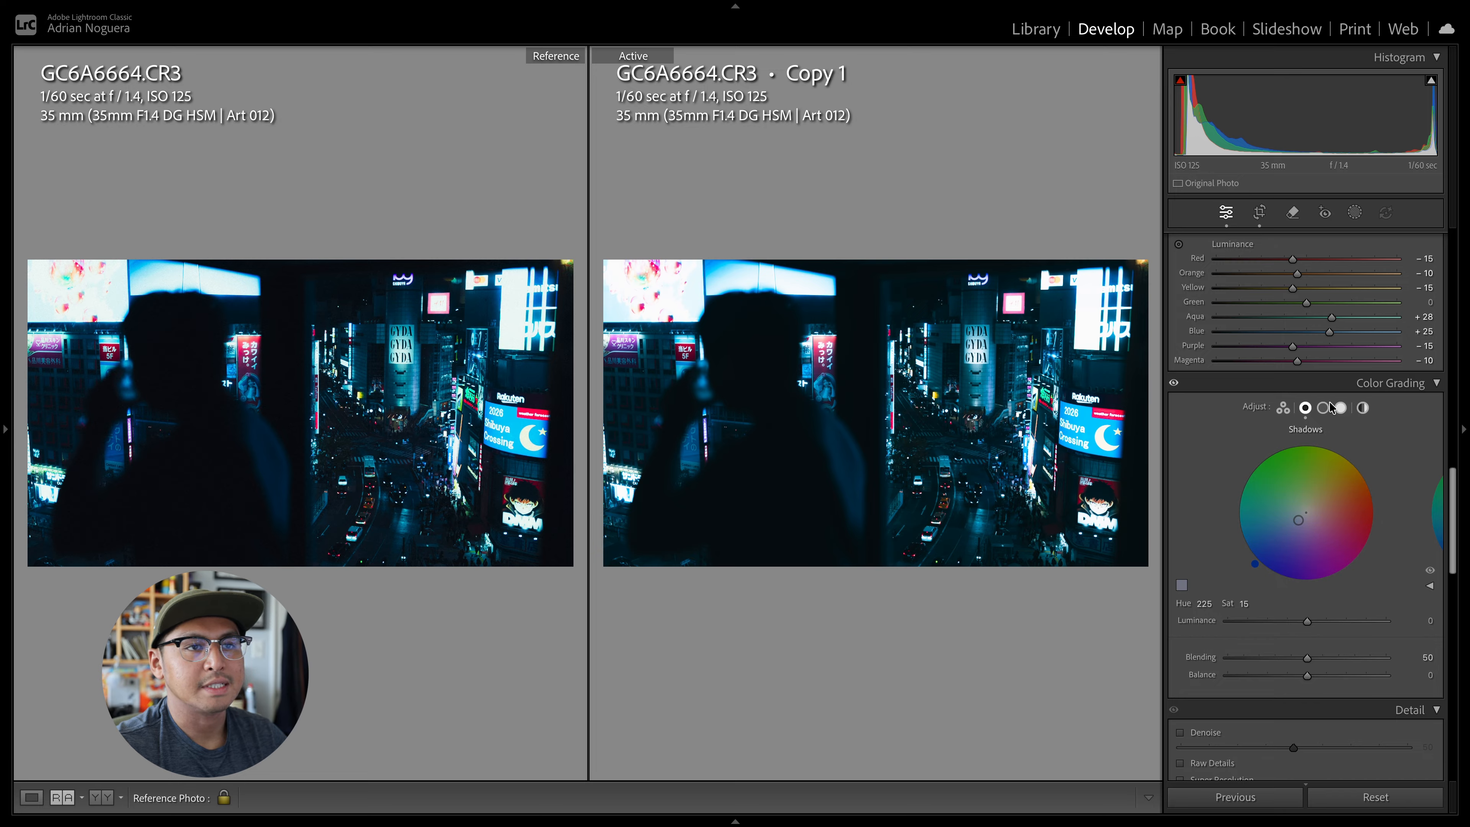
# Step: Add a post-crop vignette with an amount of −25
pyautogui.scroll(-4, 1331, 591)
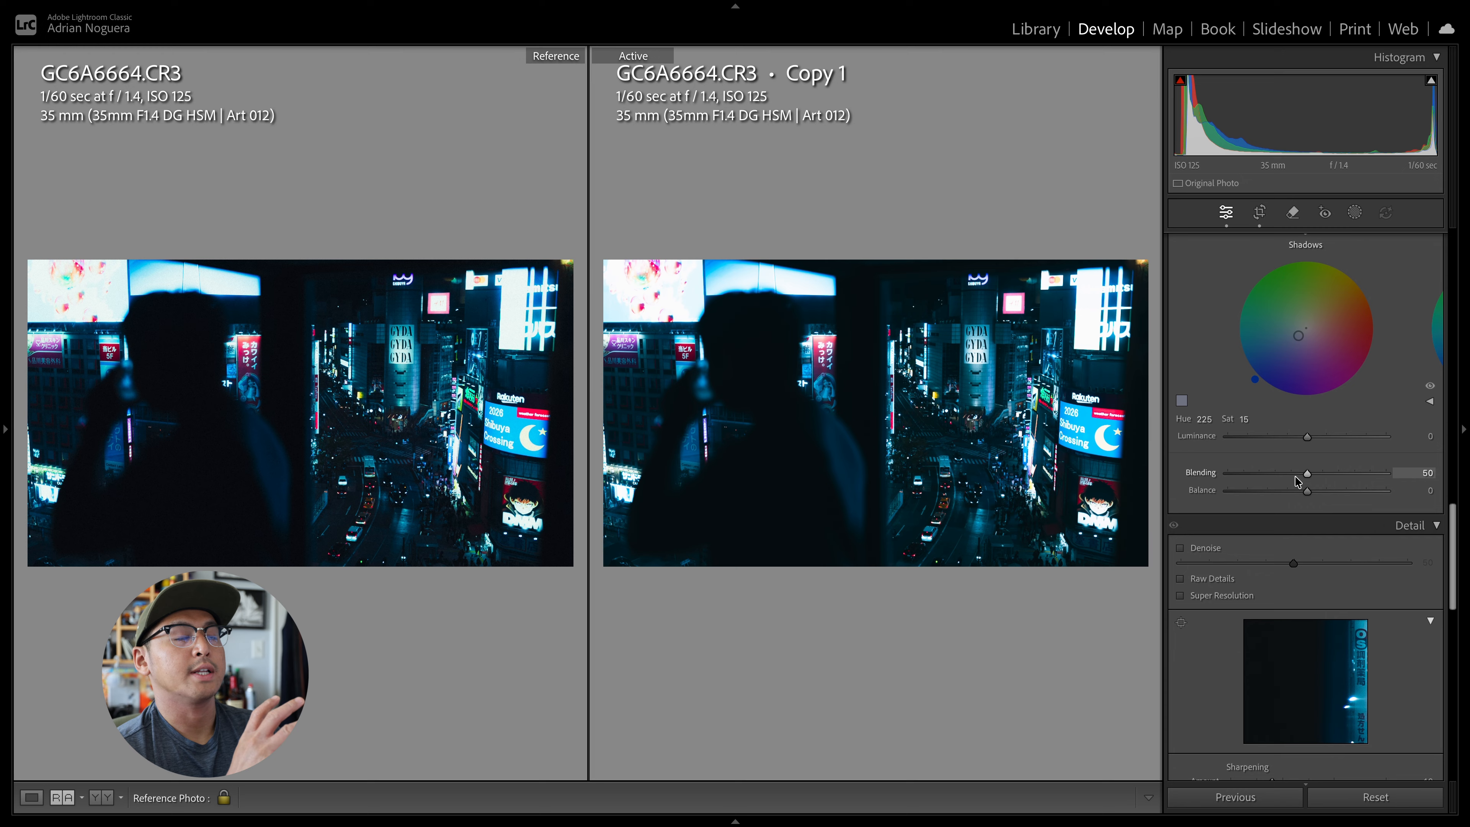
pyautogui.scroll(-10, 1296, 477)
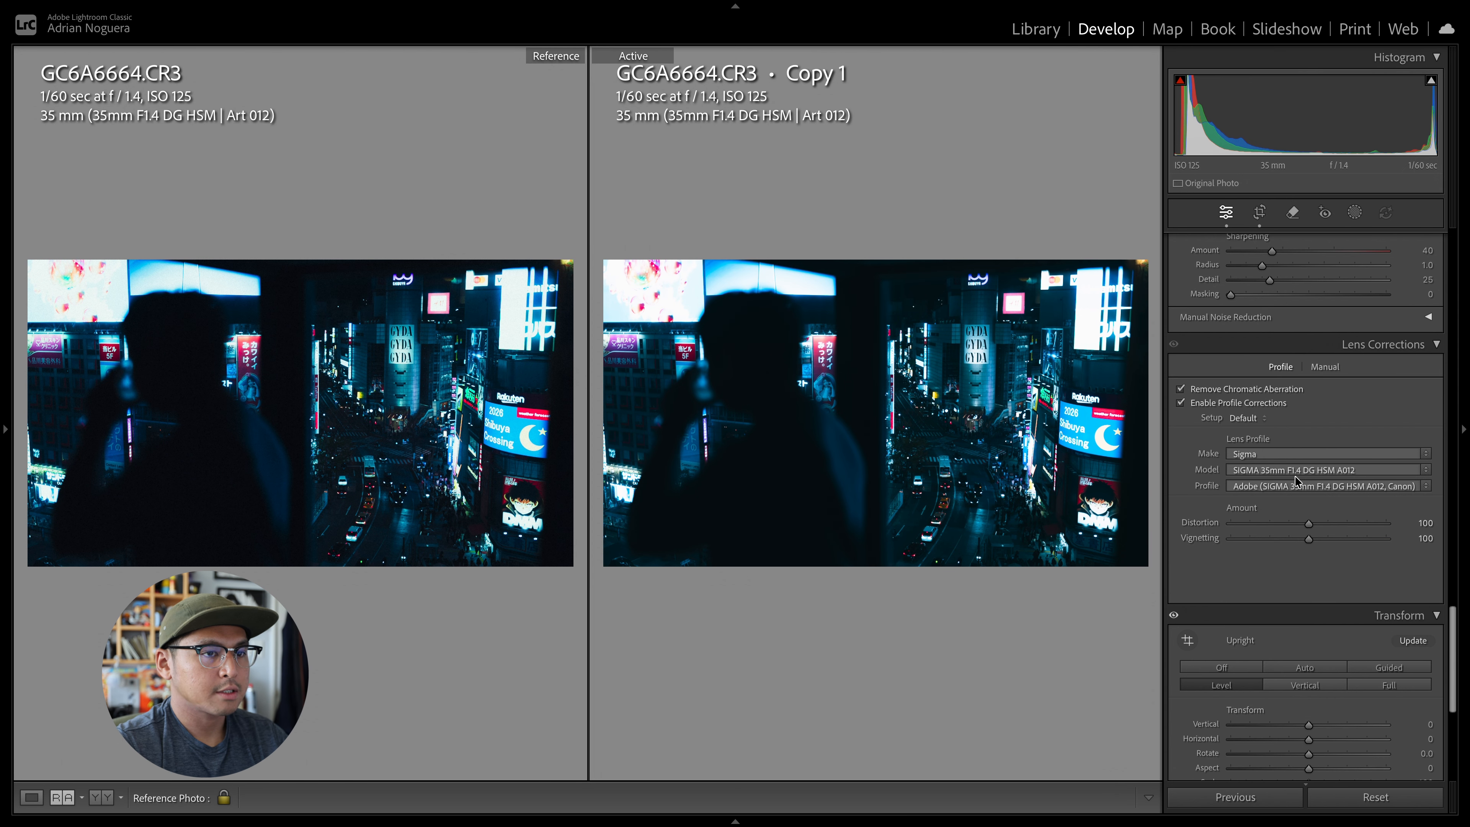
pyautogui.scroll(-3, 1295, 476)
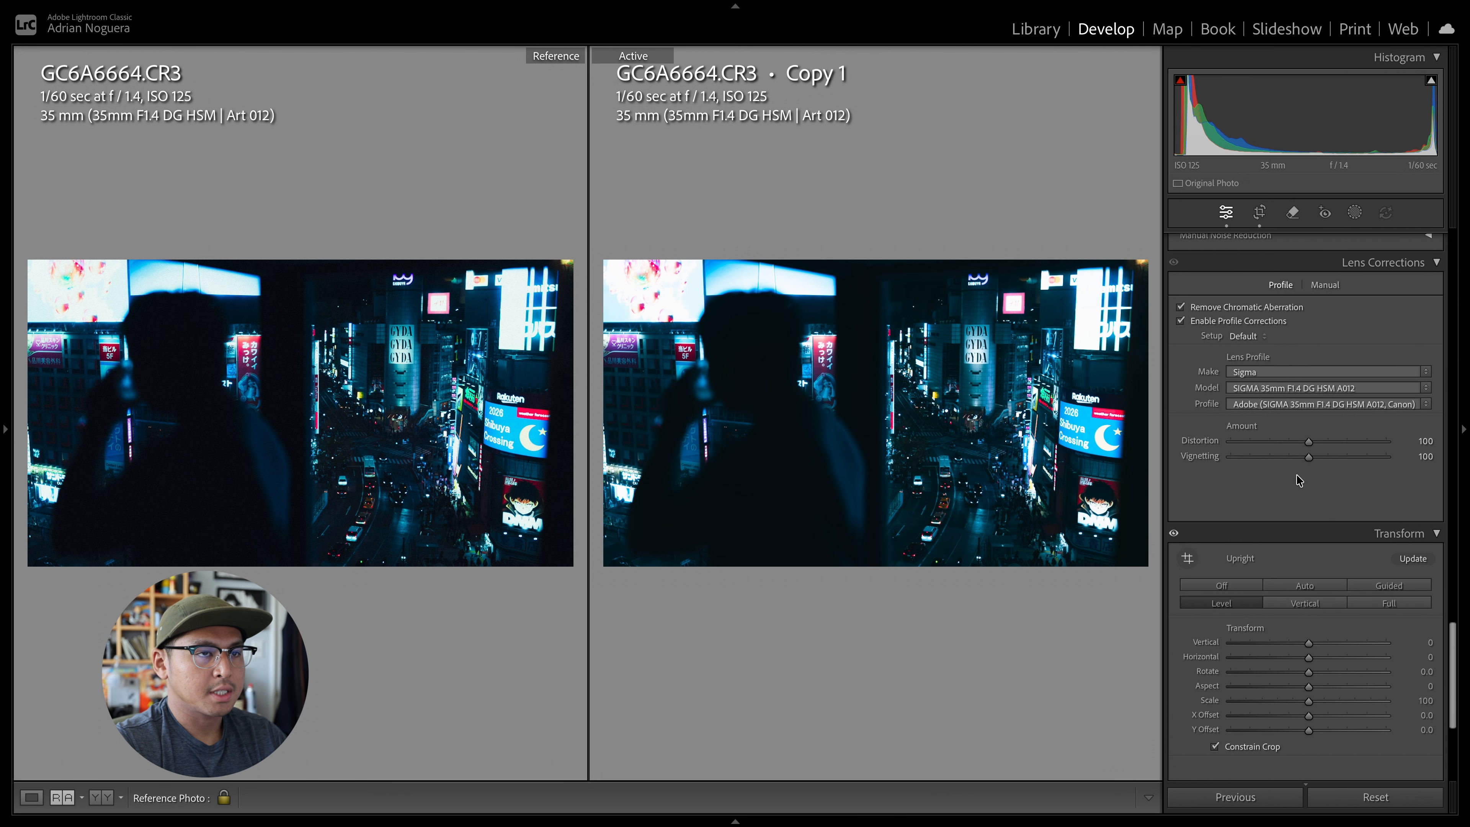
pyautogui.scroll(-5, 1296, 476)
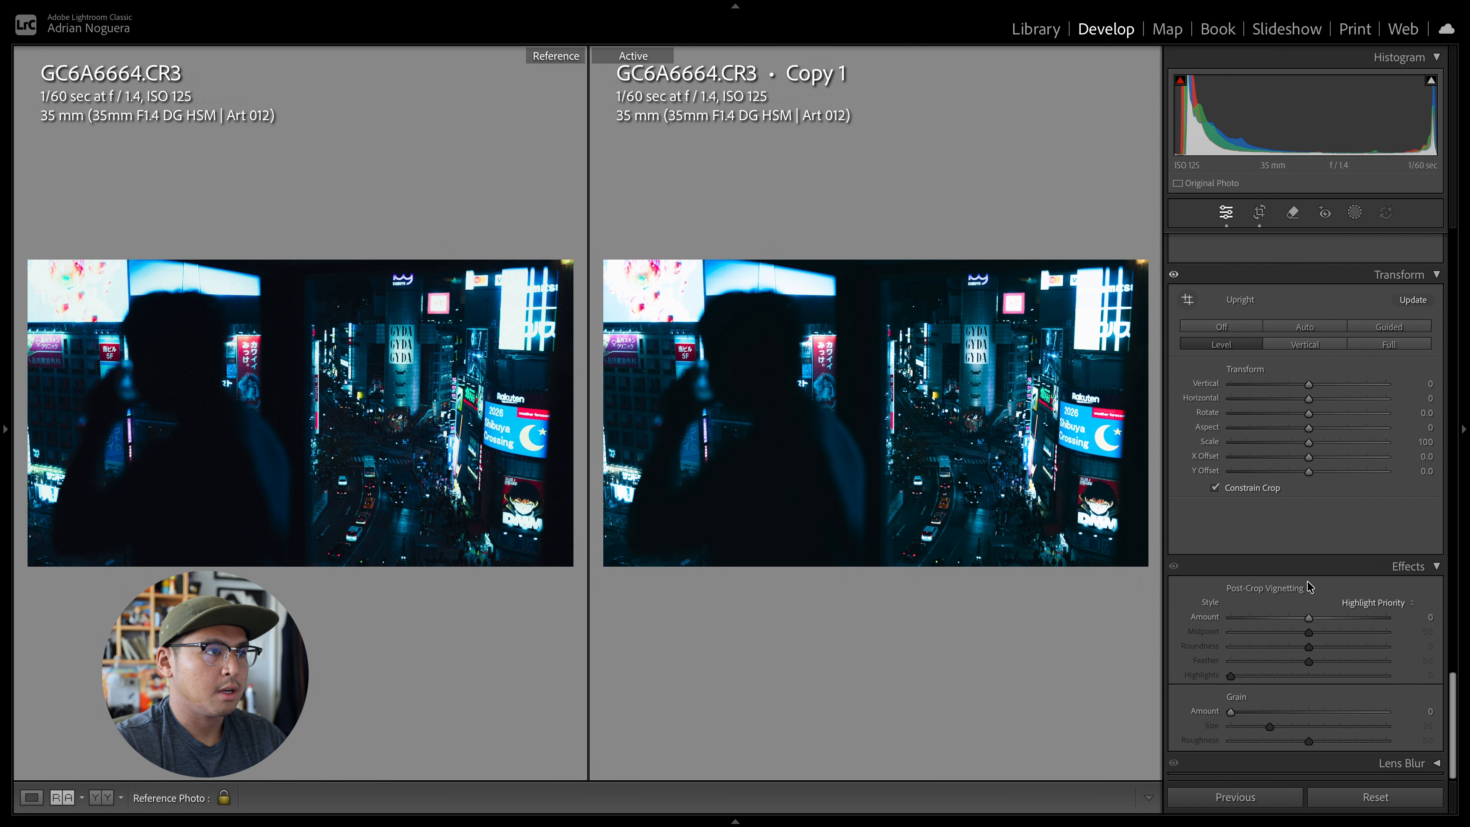
pyautogui.moveTo(1309, 617); pyautogui.dragTo(1289, 618)
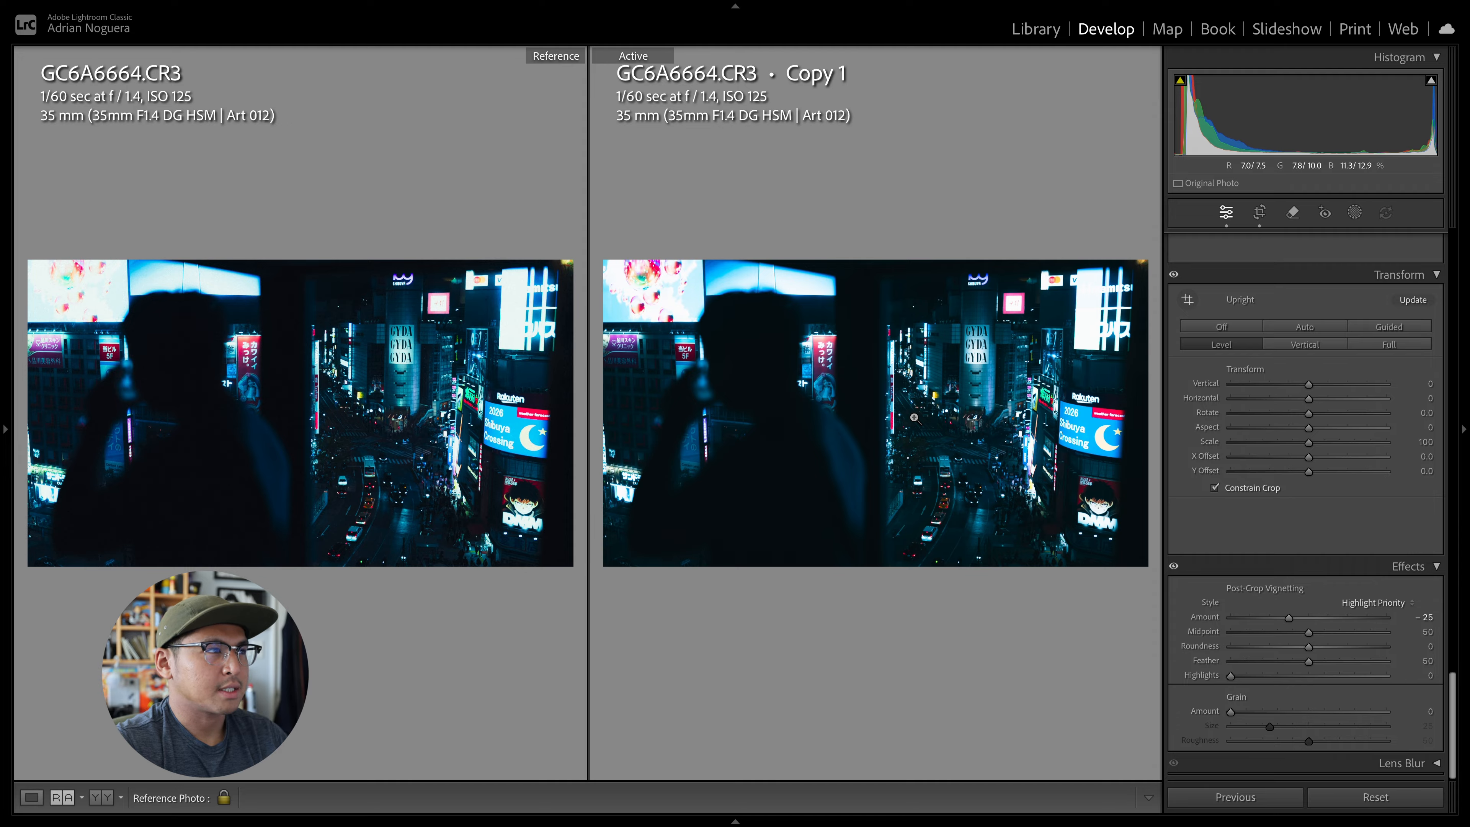
# Step: Add film grain with amount 35, size 35 and roughness 60
pyautogui.moveTo(1231, 712); pyautogui.dragTo(1288, 722)
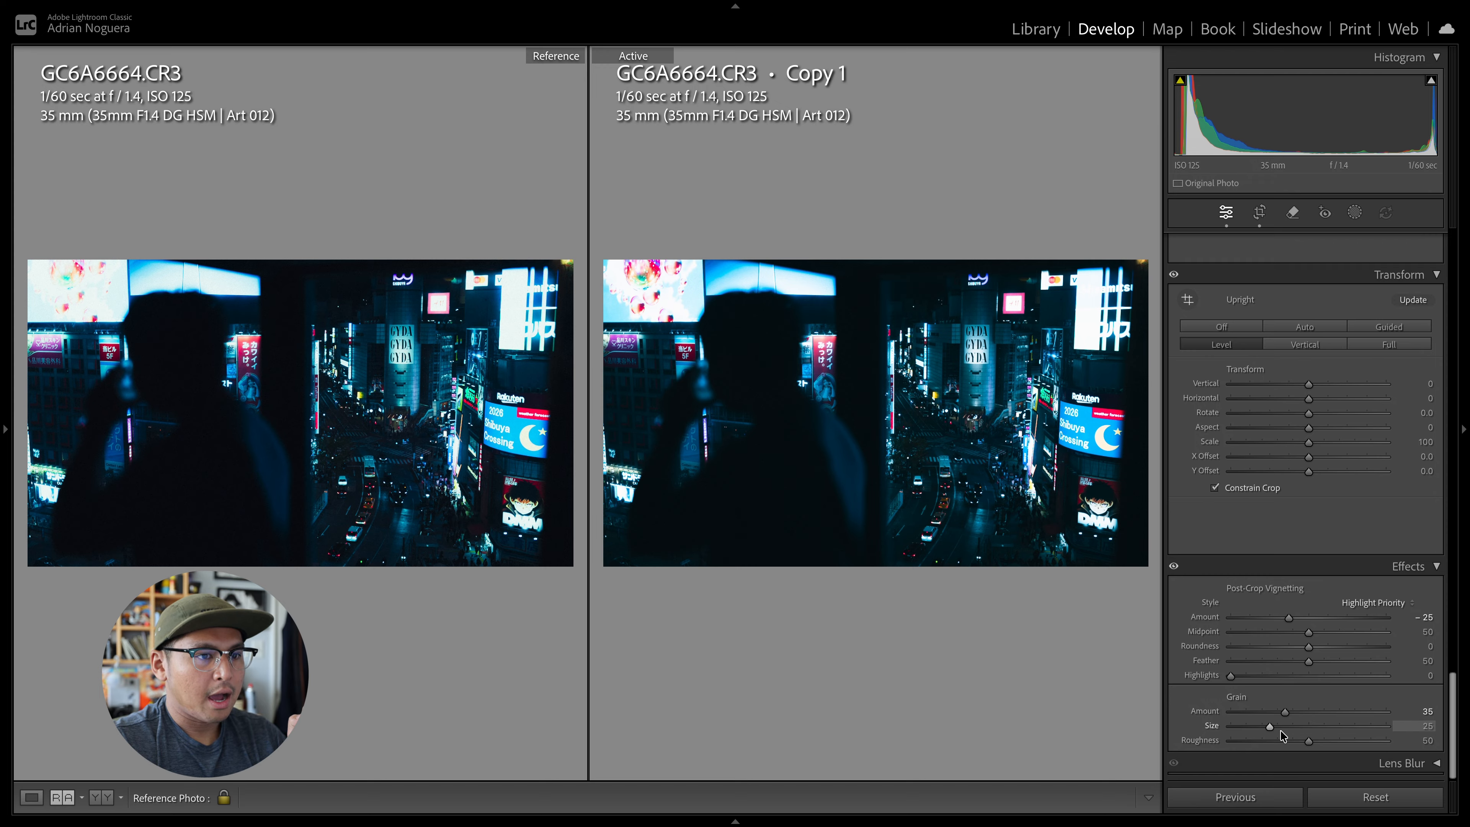
pyautogui.moveTo(1270, 728); pyautogui.dragTo(1281, 730)
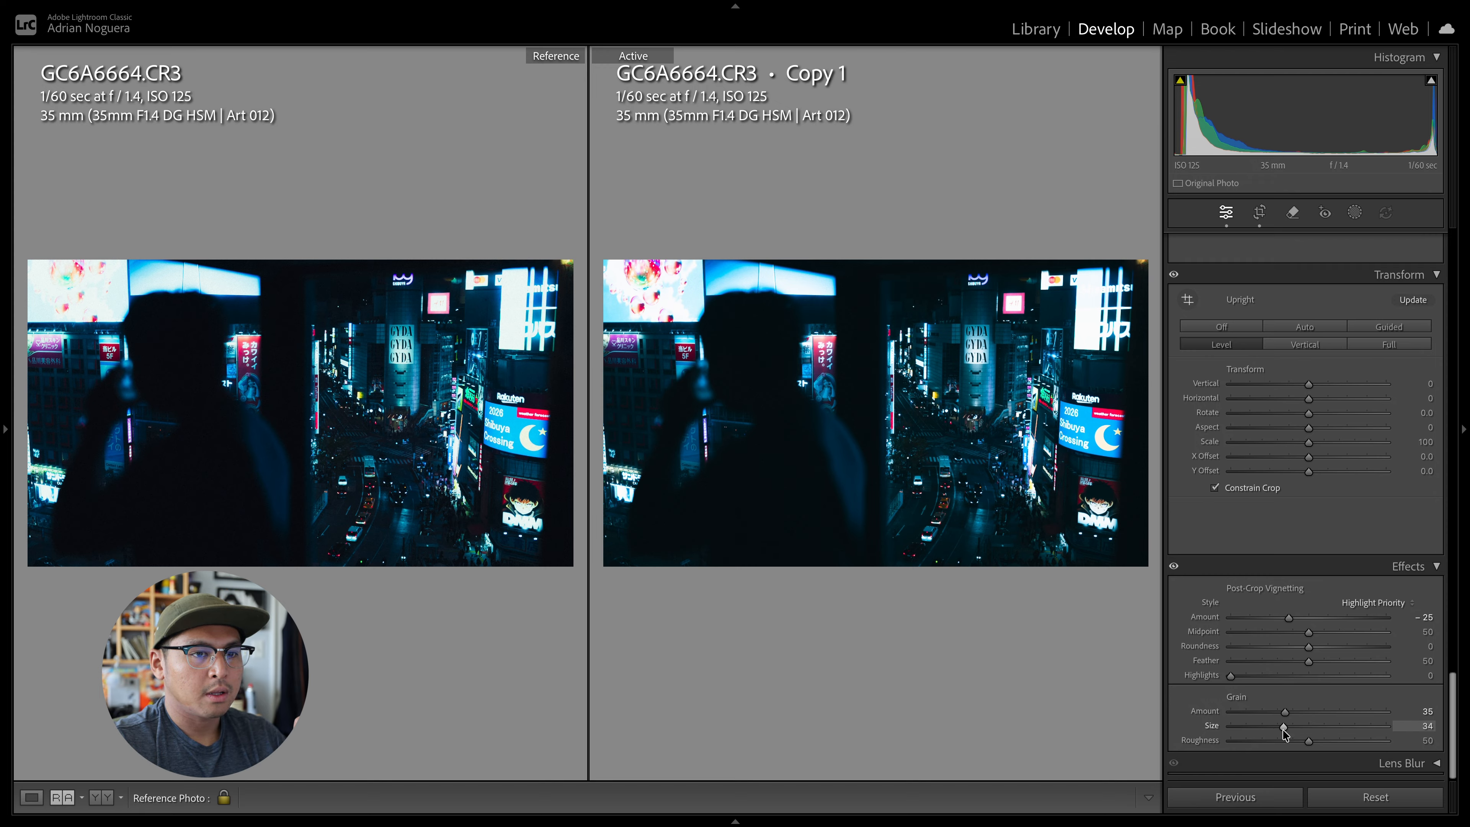
pyautogui.moveTo(1308, 741); pyautogui.dragTo(1326, 741)
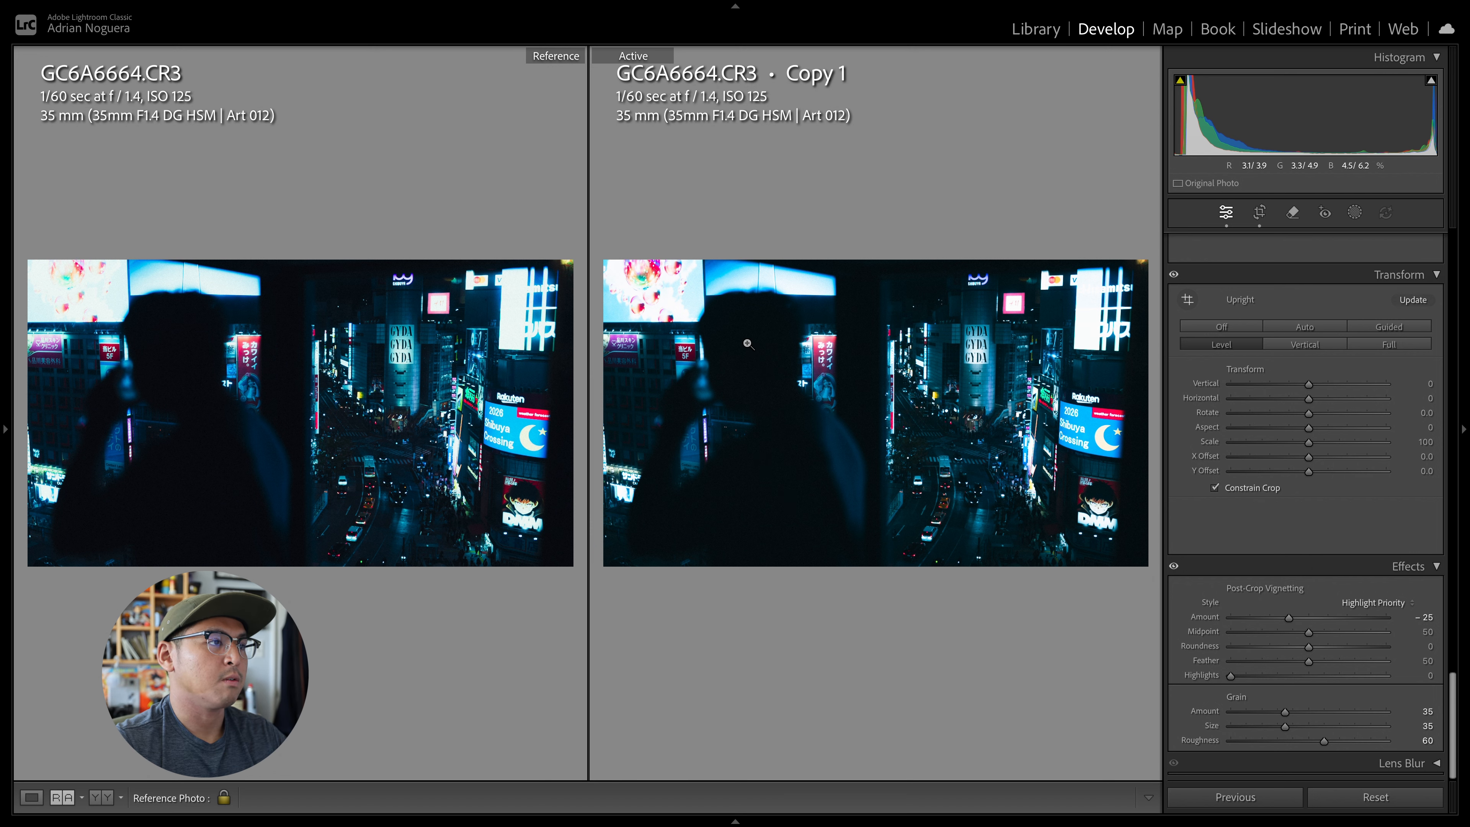
# Step: Set the basic adjustments to texture +6, clarity +8, vibrance +30, saturation −15 and contrast +10
pyautogui.scroll(6, 1330, 527)
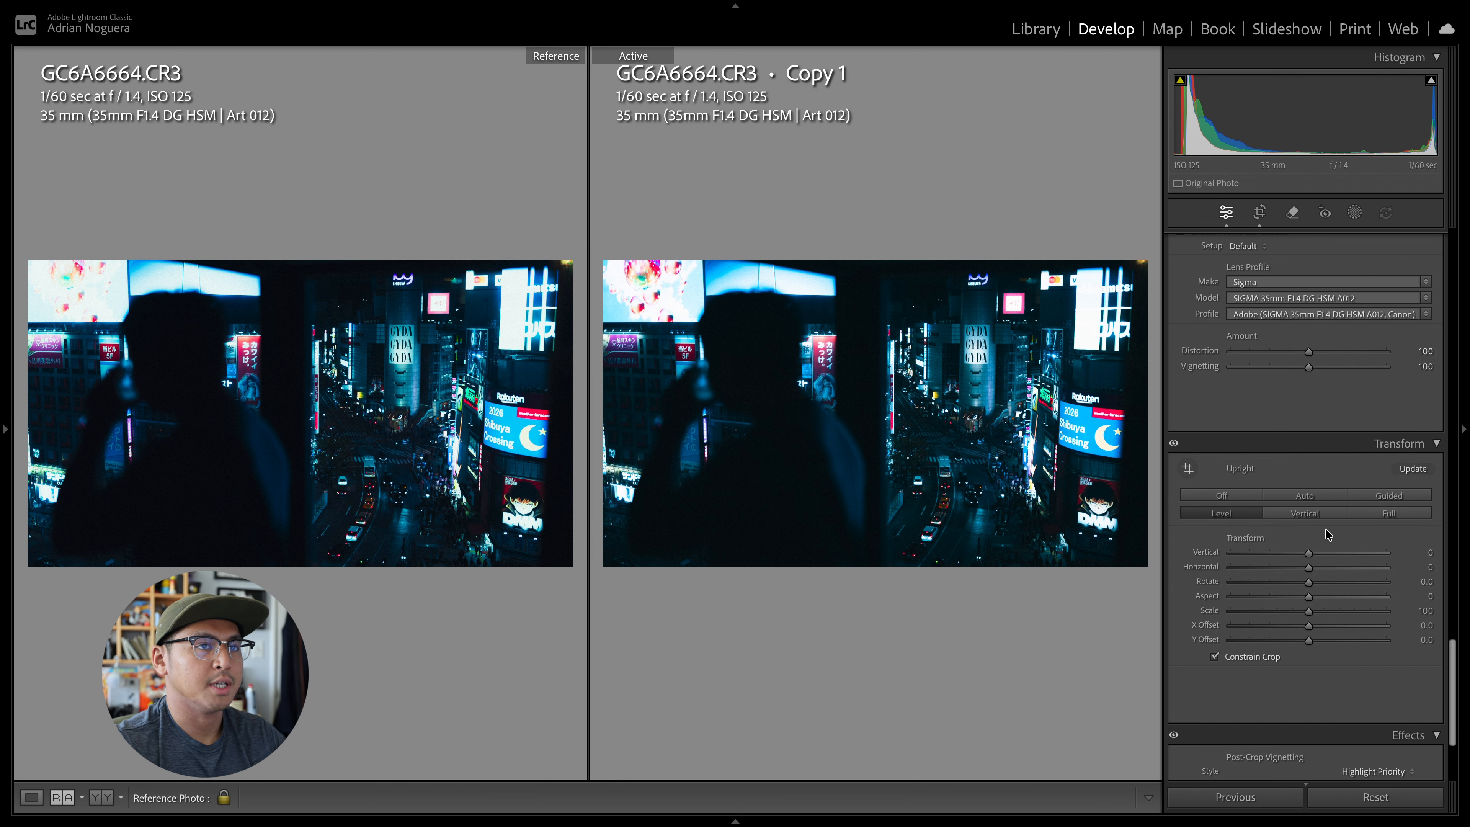
pyautogui.scroll(10, 1332, 524)
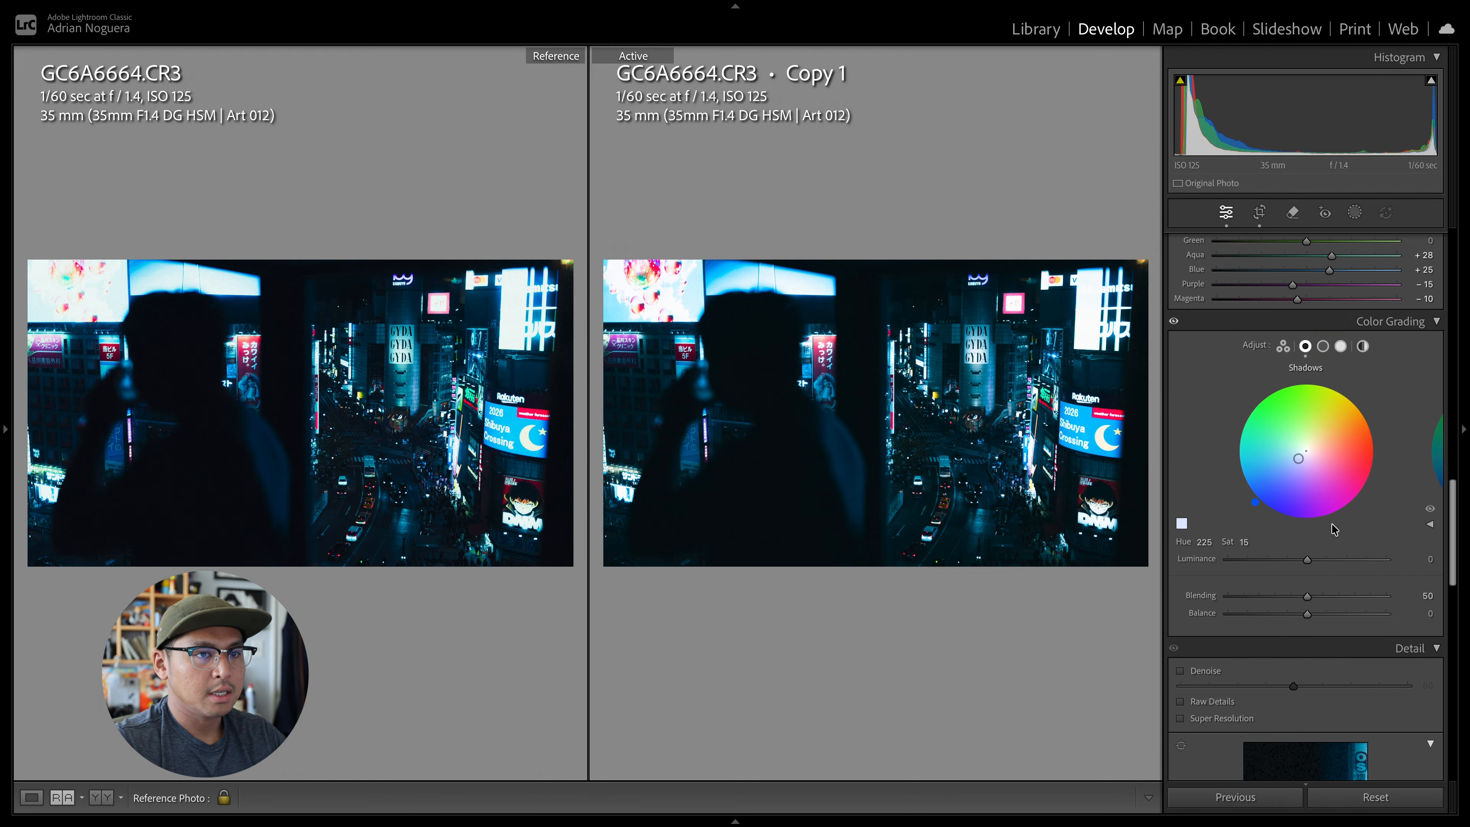
pyautogui.scroll(10, 1332, 525)
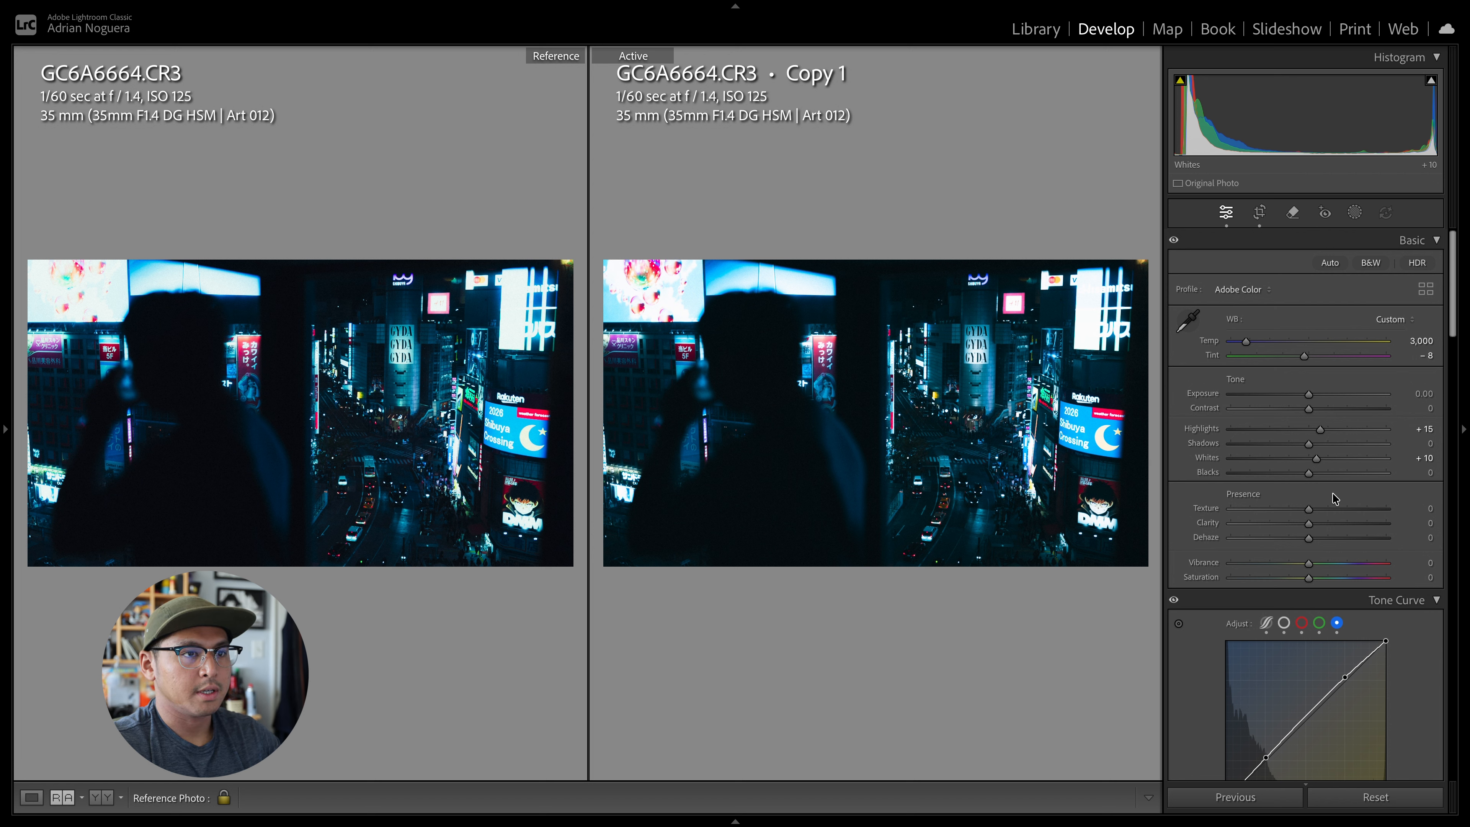
pyautogui.moveTo(1310, 528); pyautogui.dragTo(1317, 532)
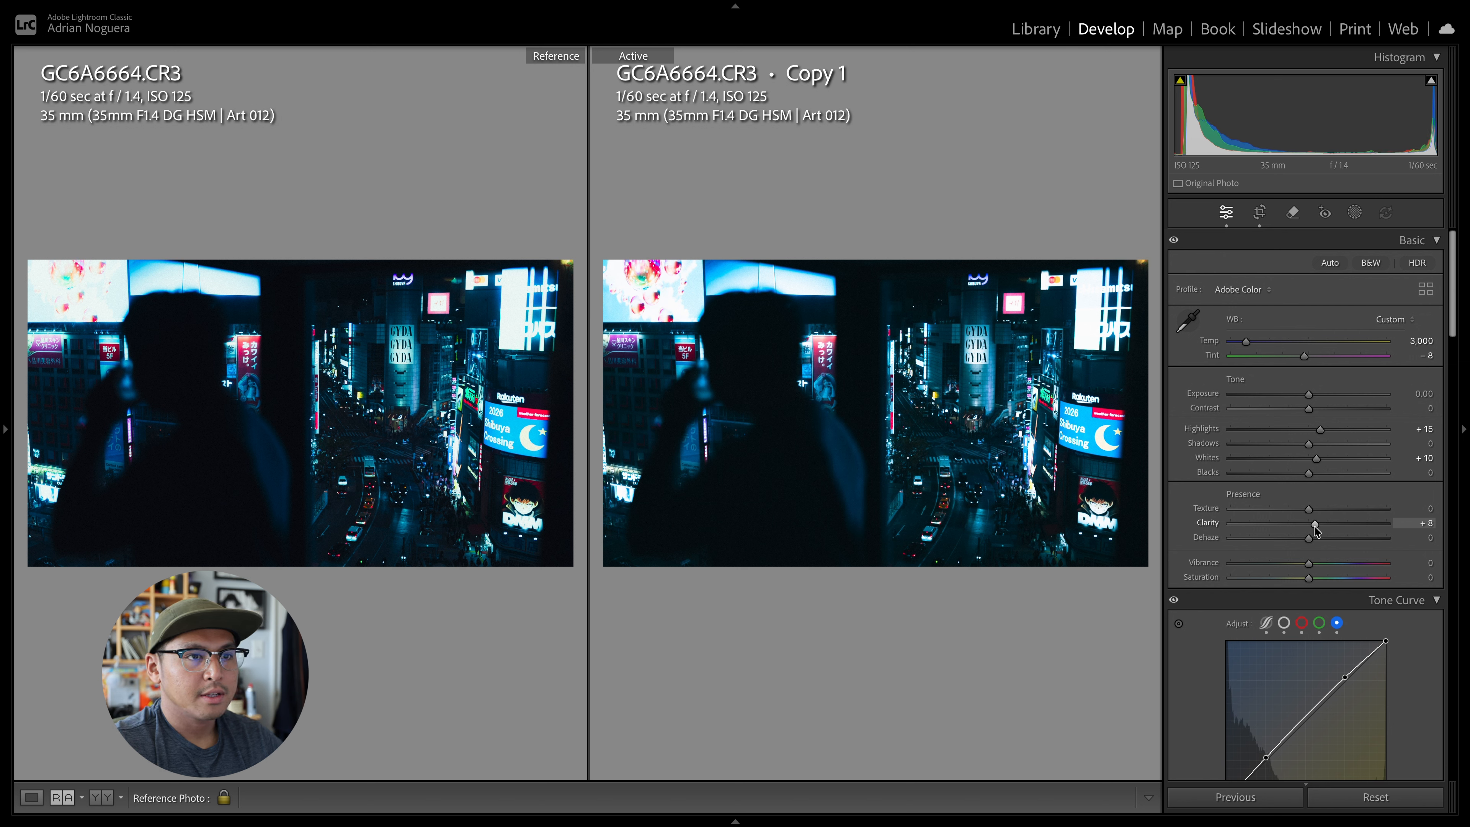
pyautogui.moveTo(1307, 509); pyautogui.dragTo(1315, 519)
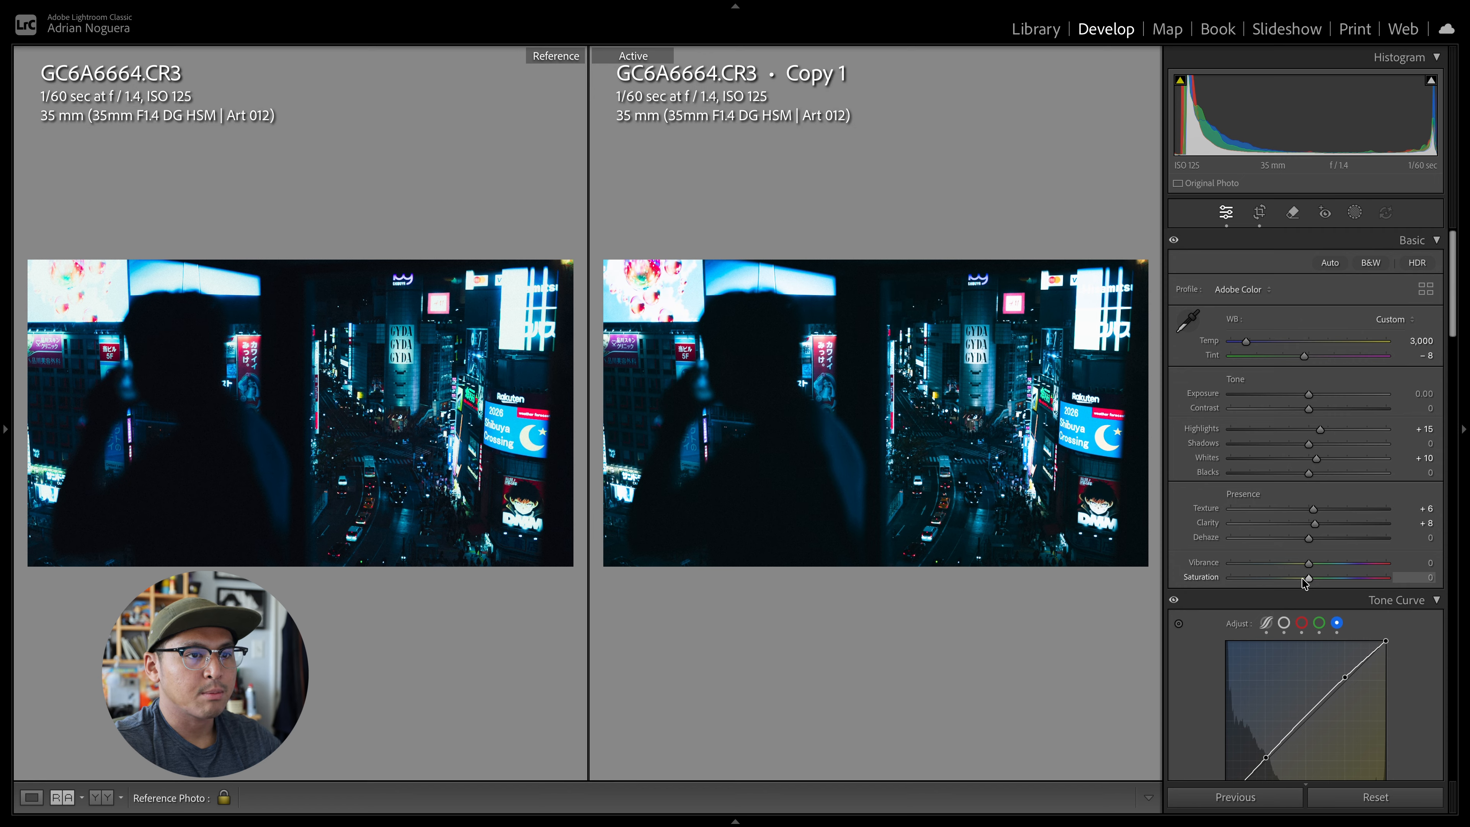
pyautogui.moveTo(1311, 582)
pyautogui.mouseDown()
pyautogui.moveTo(1298, 581)
pyautogui.moveTo(1332, 568)
pyautogui.mouseUp()
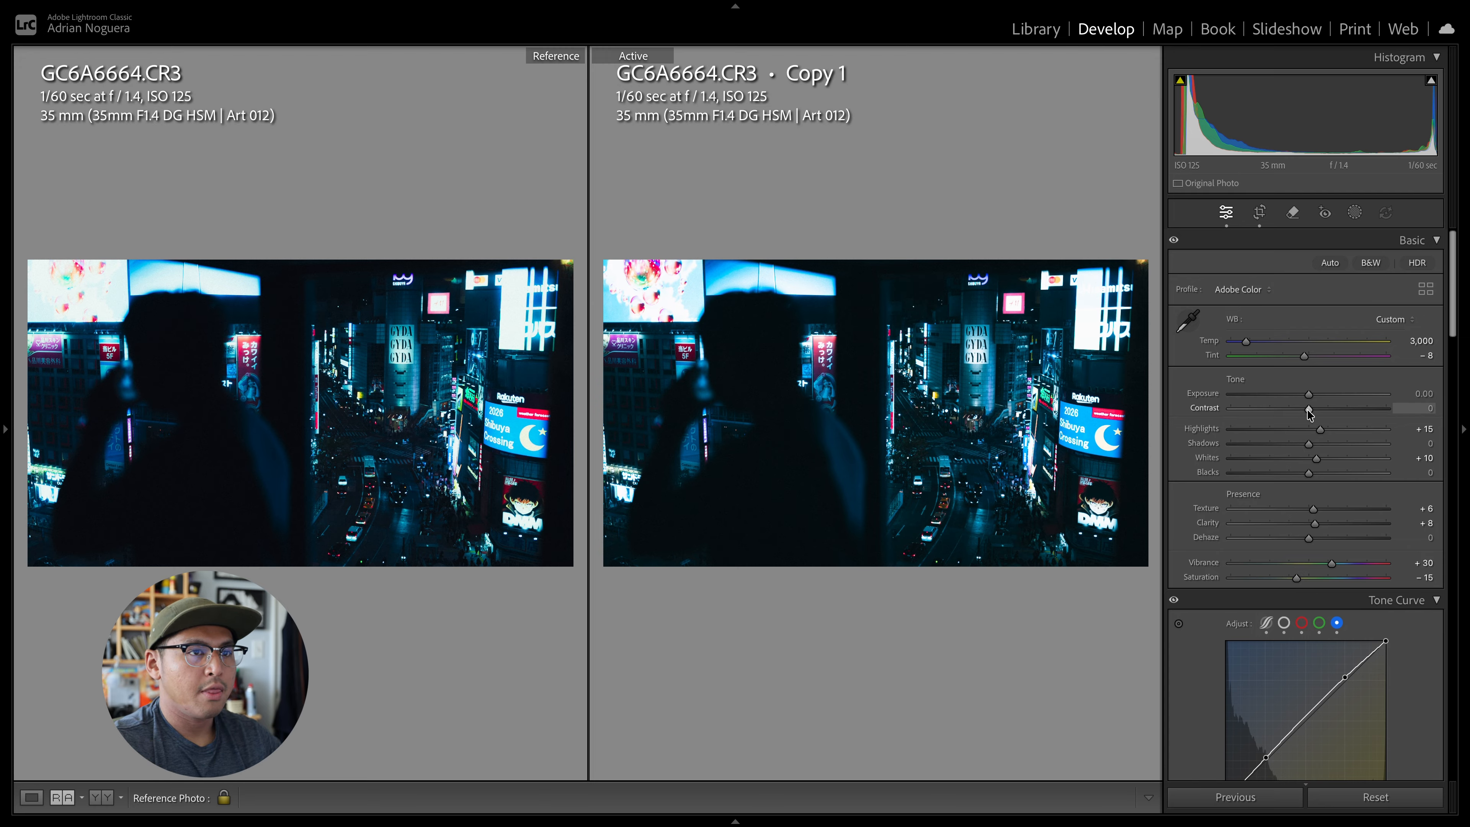
pyautogui.moveTo(1309, 409); pyautogui.dragTo(1317, 411)
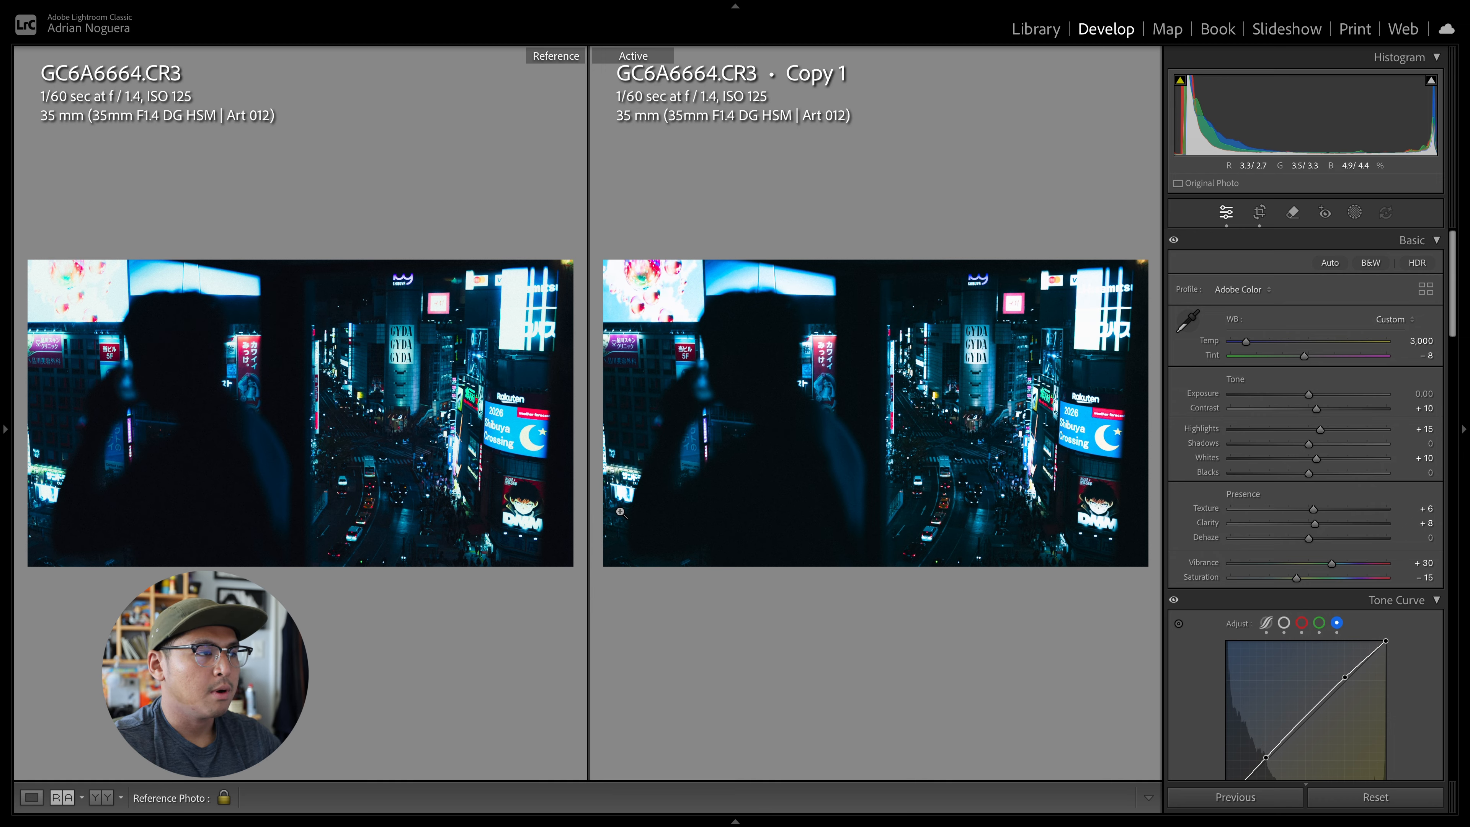